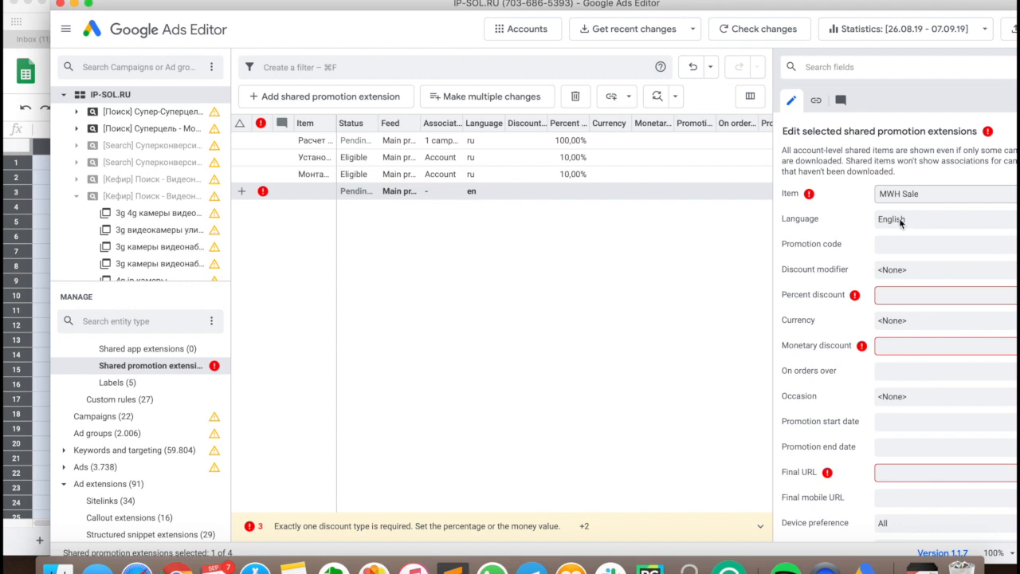
Step: Set the MWH Sale promotion extension's discount modifier to Up to and its percent discount to 50
click(892, 270)
click(886, 286)
click(884, 294)
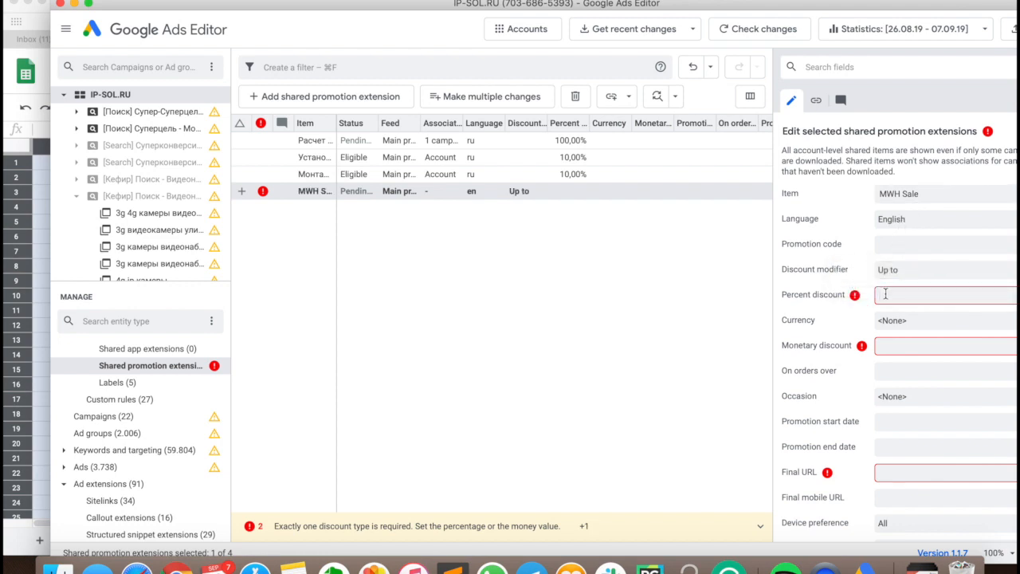
text(50)
click(892, 371)
scroll(882, 402, down, 1)
click(886, 368)
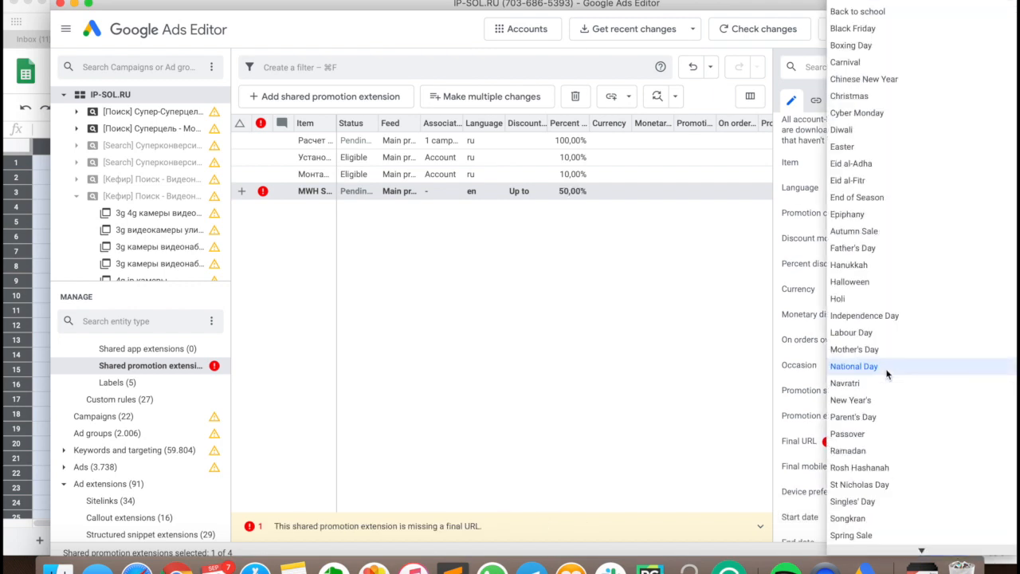
click(883, 285)
click(887, 446)
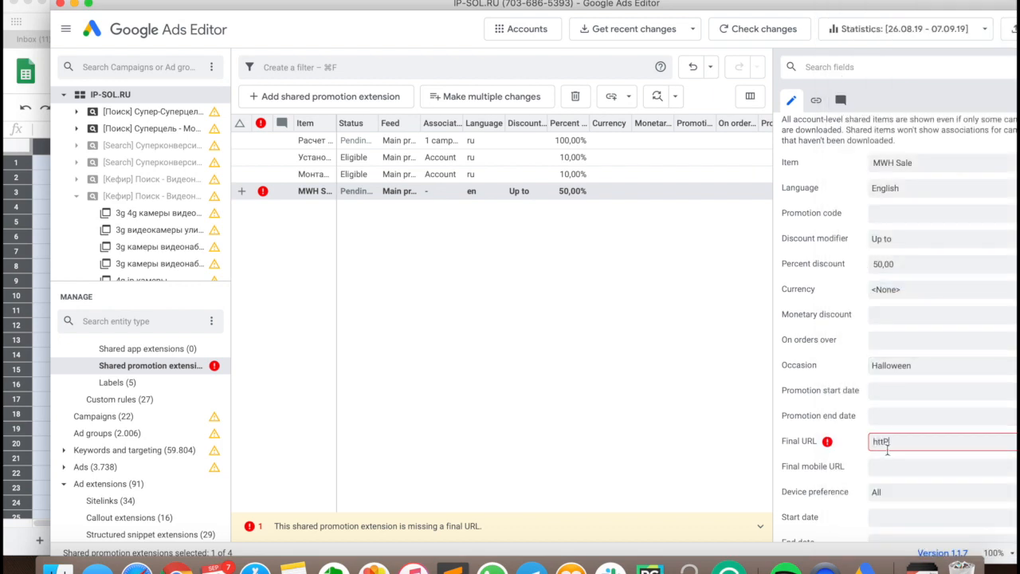
text(http://google.com)
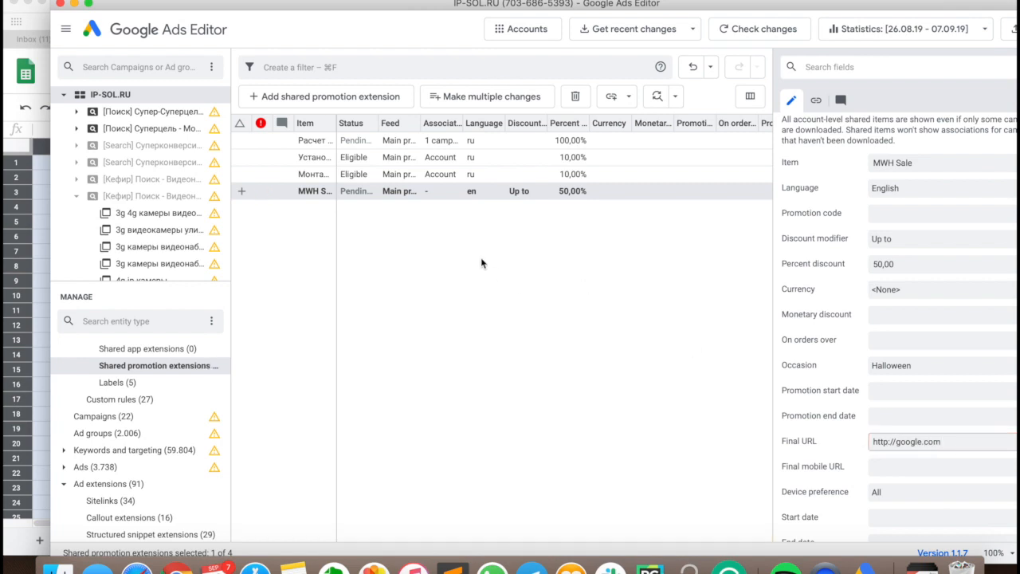
Step: Copy the MWH Sale promotion extension and paste it into the untitled Google Sheets spreadsheet starting at cell A1
click(453, 198)
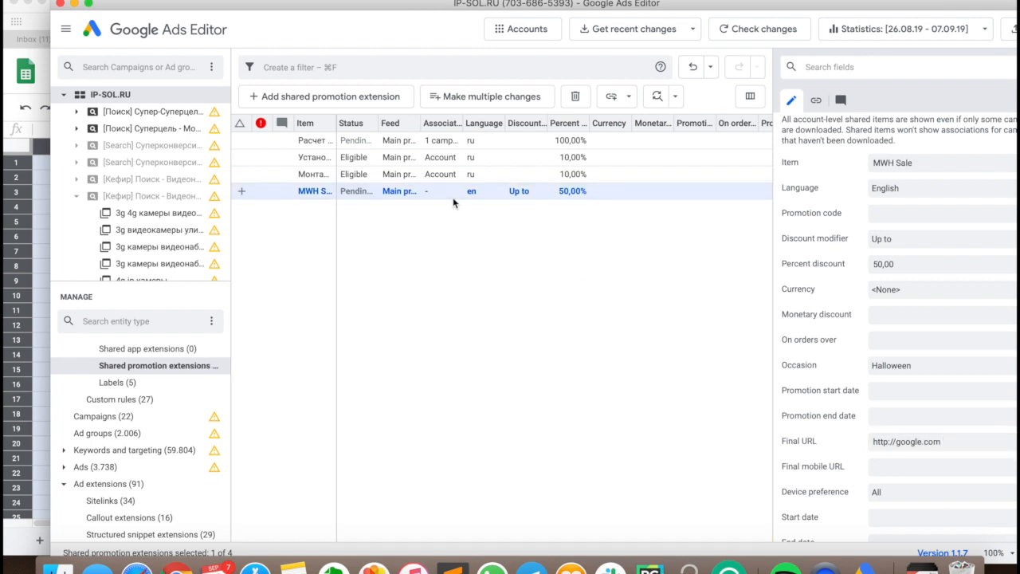
drag(392, 4, 447, 74)
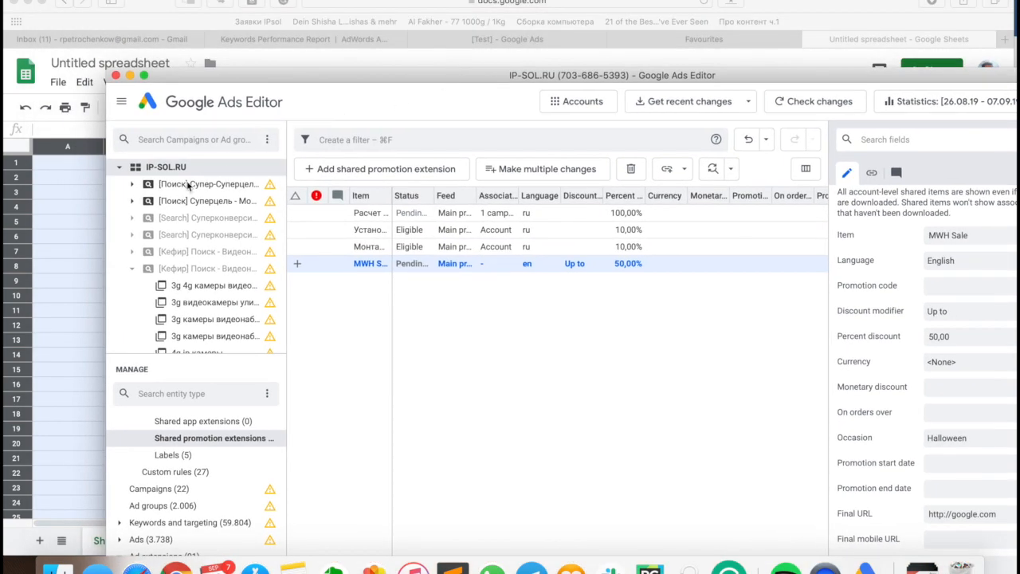
right_click(466, 263)
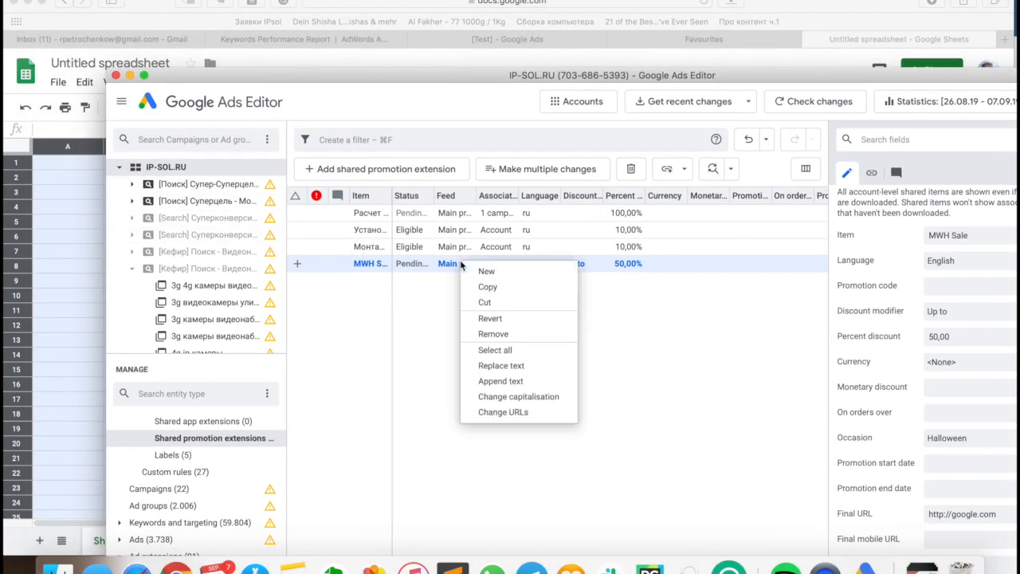
click(475, 286)
click(67, 186)
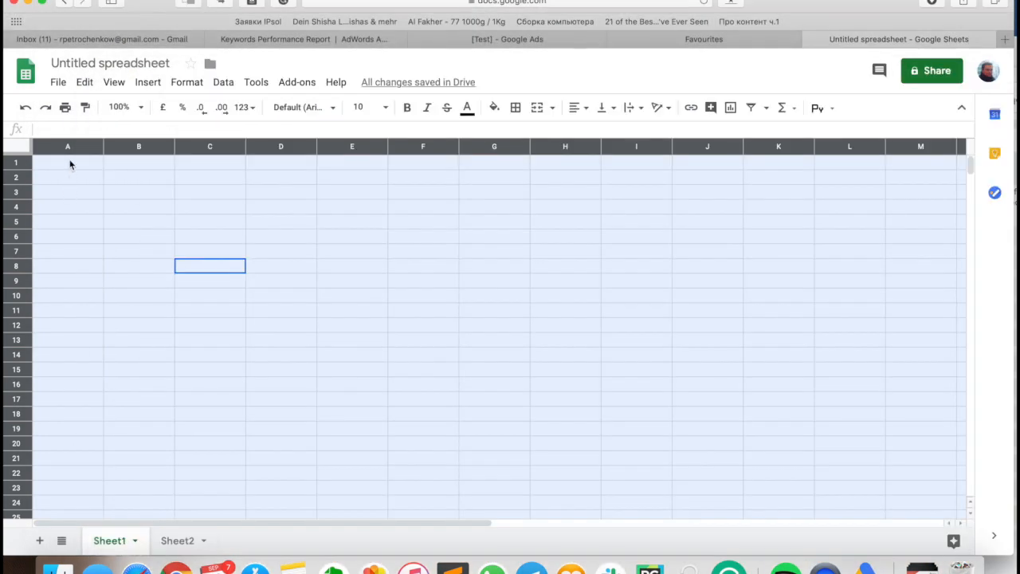
click(70, 164)
key(super+v)
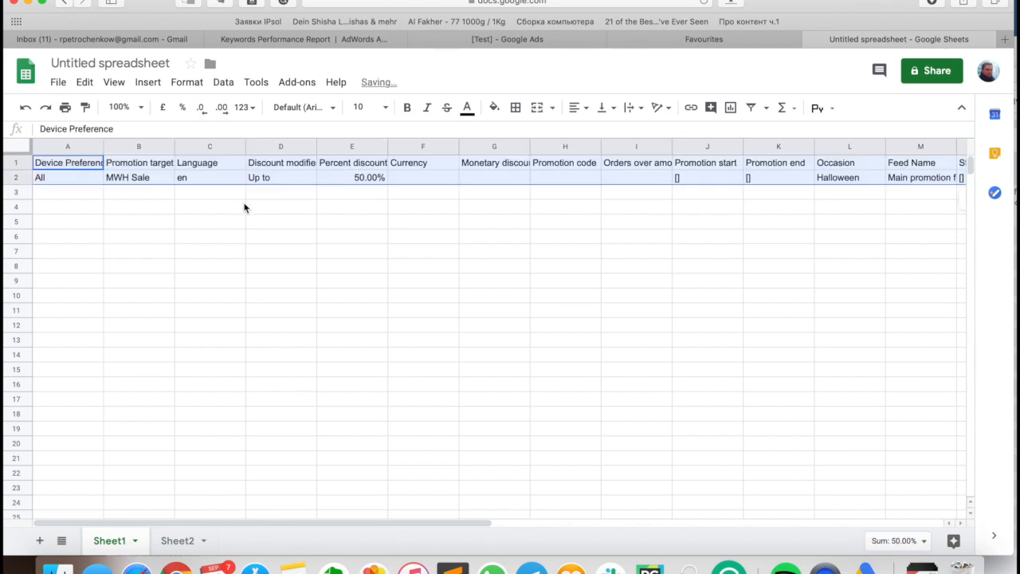
scroll(255, 212, right, 10)
scroll(266, 217, left, 10)
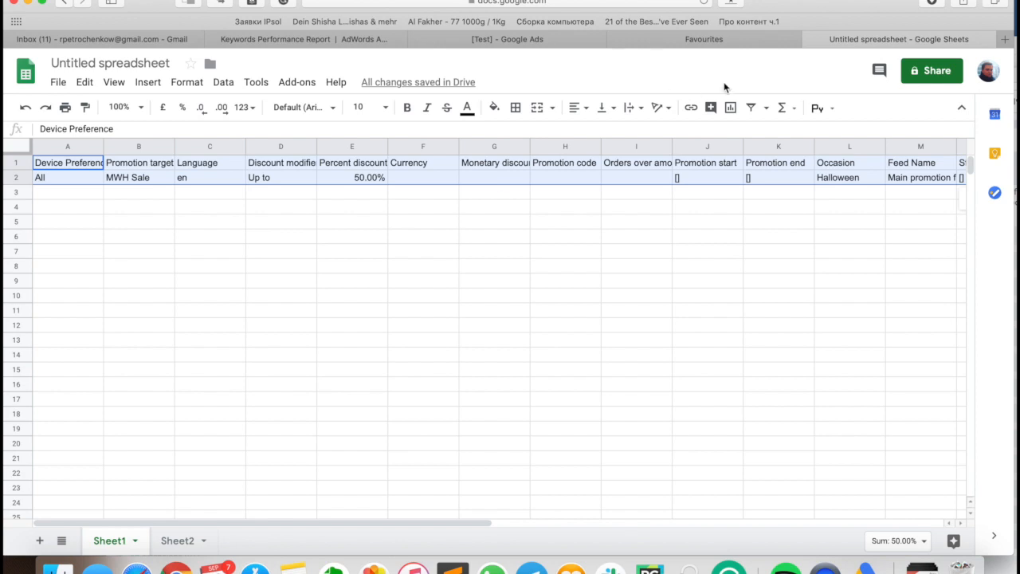
Step: Switch to Google Ads in the browser and leave the new text ad form without saving the ad
click(314, 42)
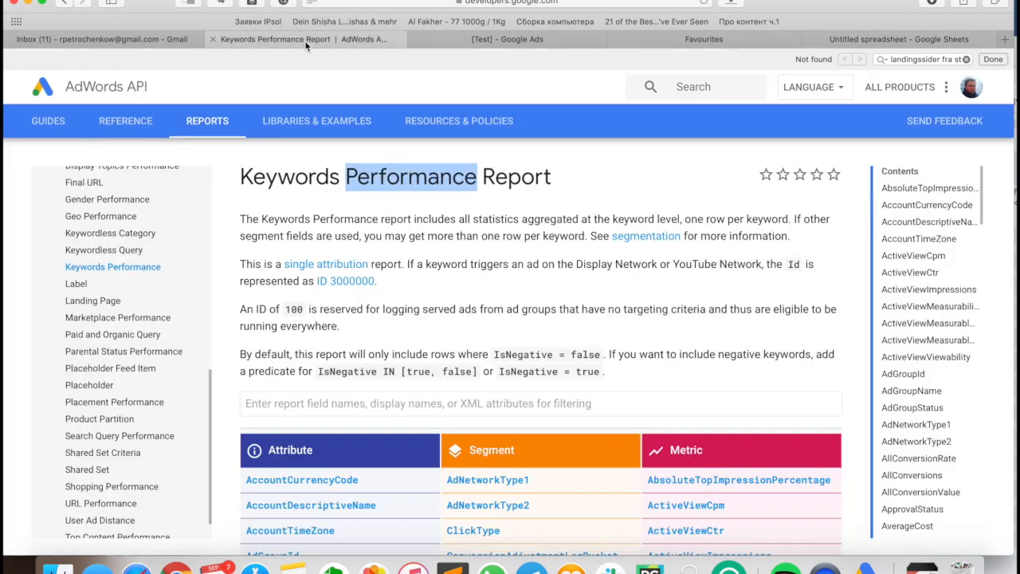
click(550, 40)
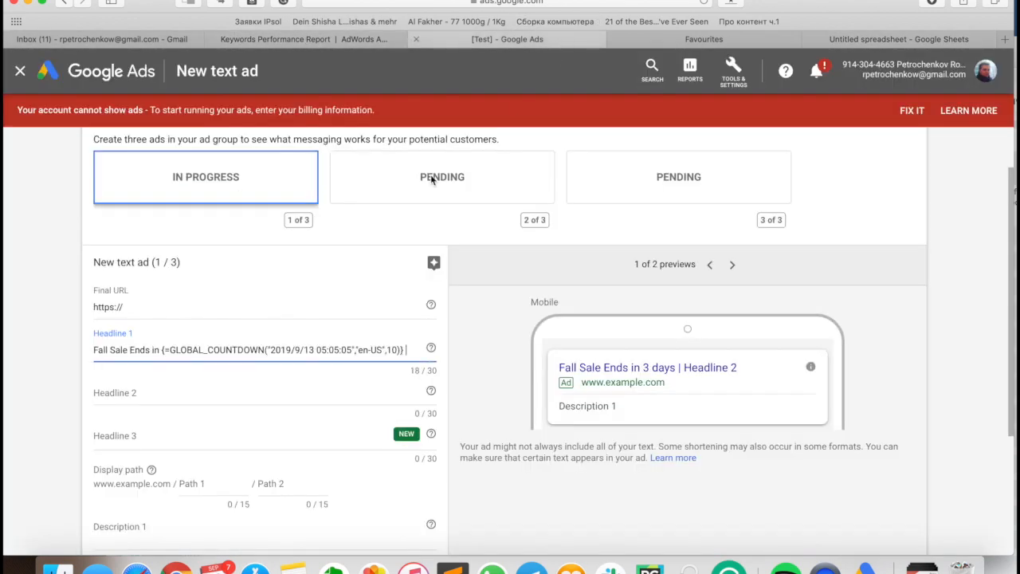
click(20, 70)
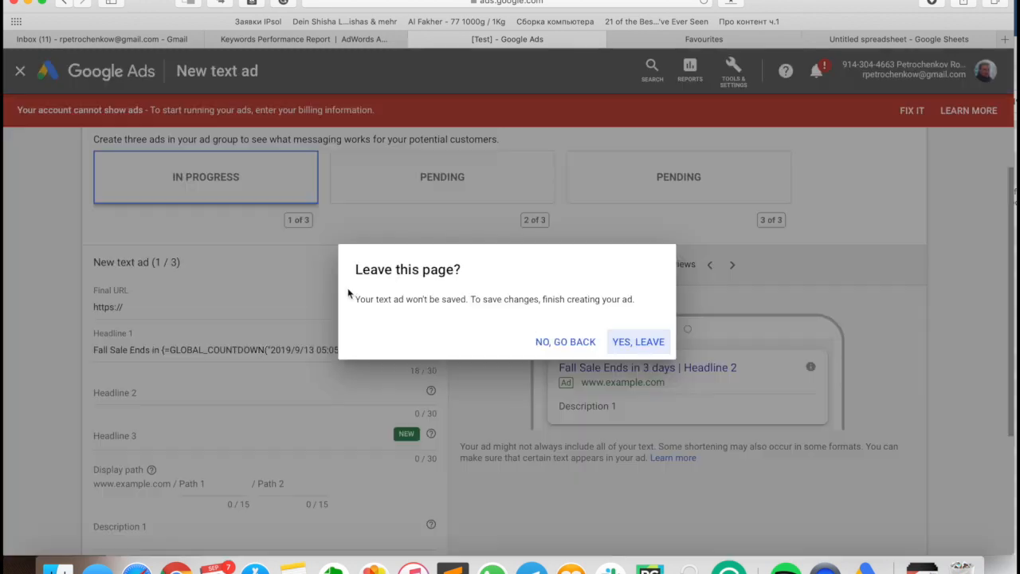
click(636, 343)
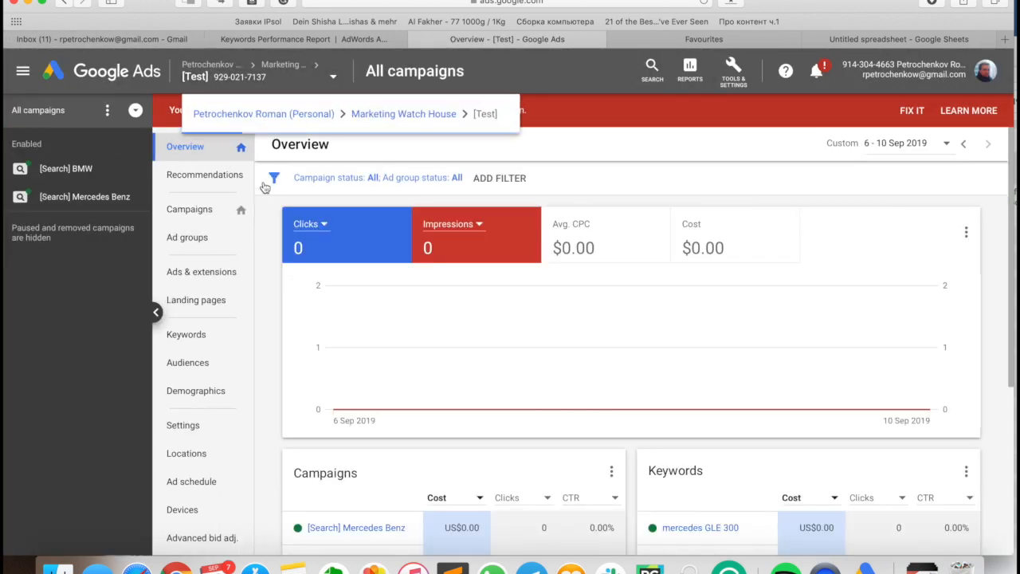
Step: Go up to the personal manager account, open the IP-SOL.RU account and show its ad groups
click(271, 76)
click(282, 65)
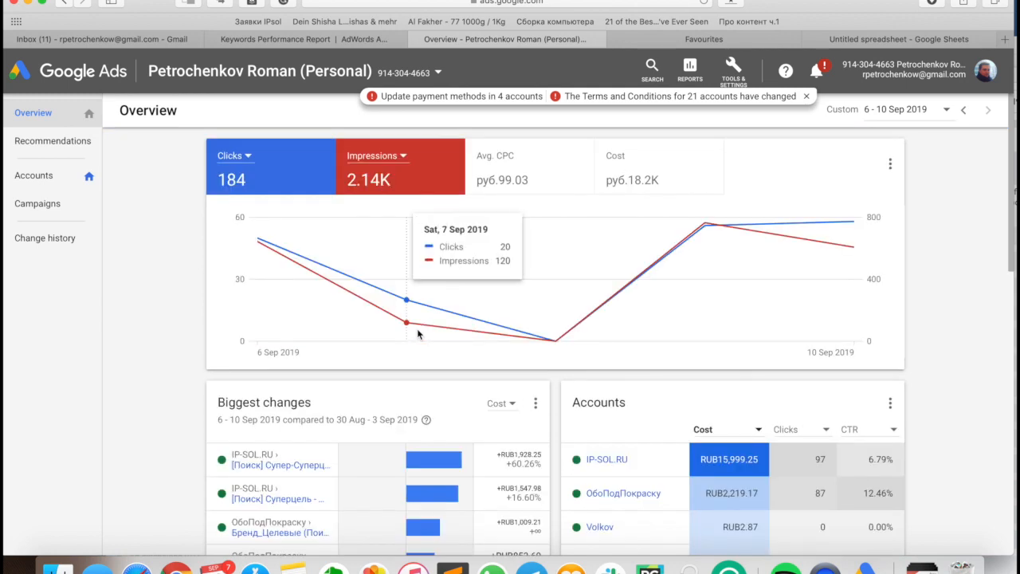
click(101, 177)
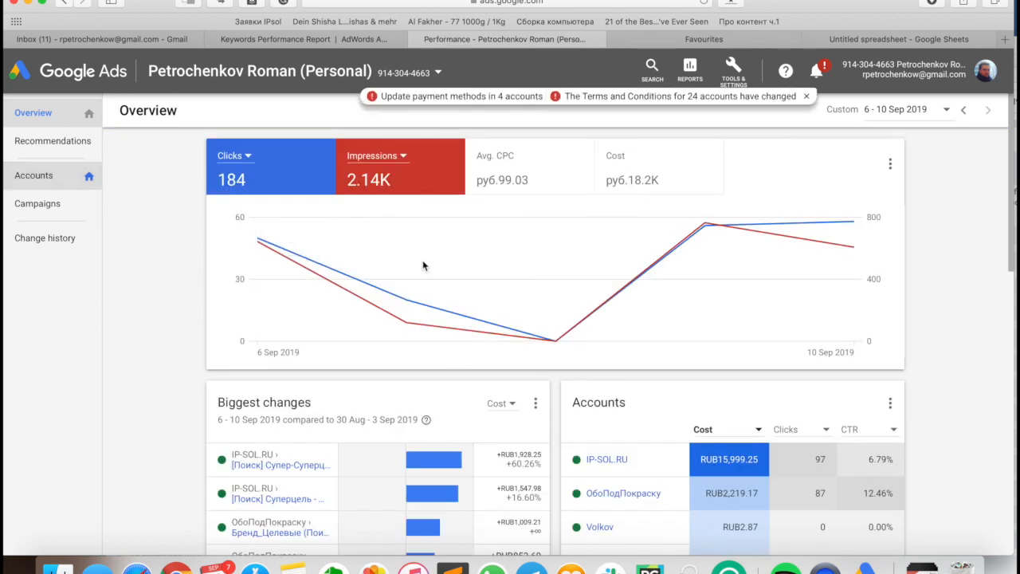
click(208, 430)
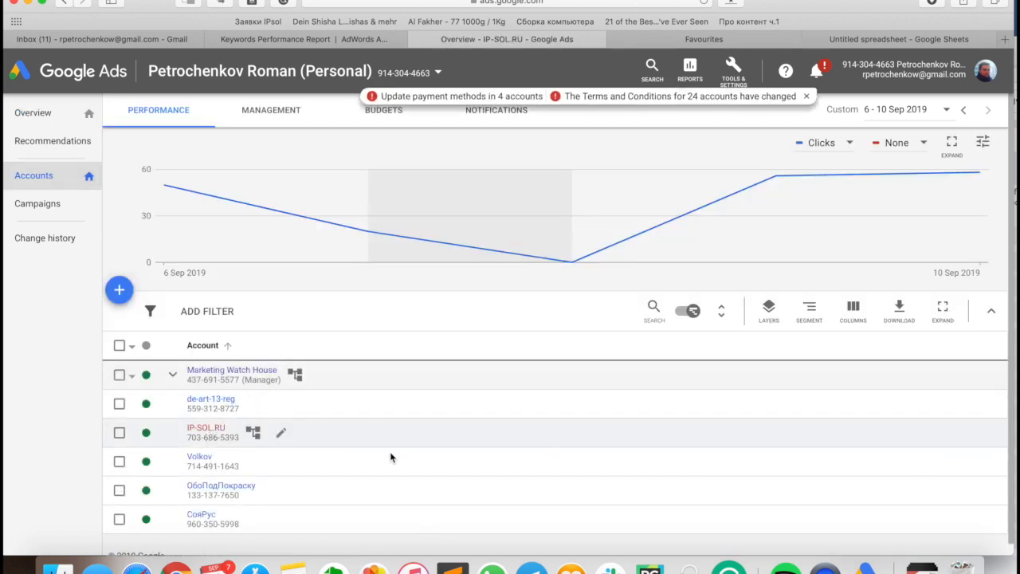
click(199, 205)
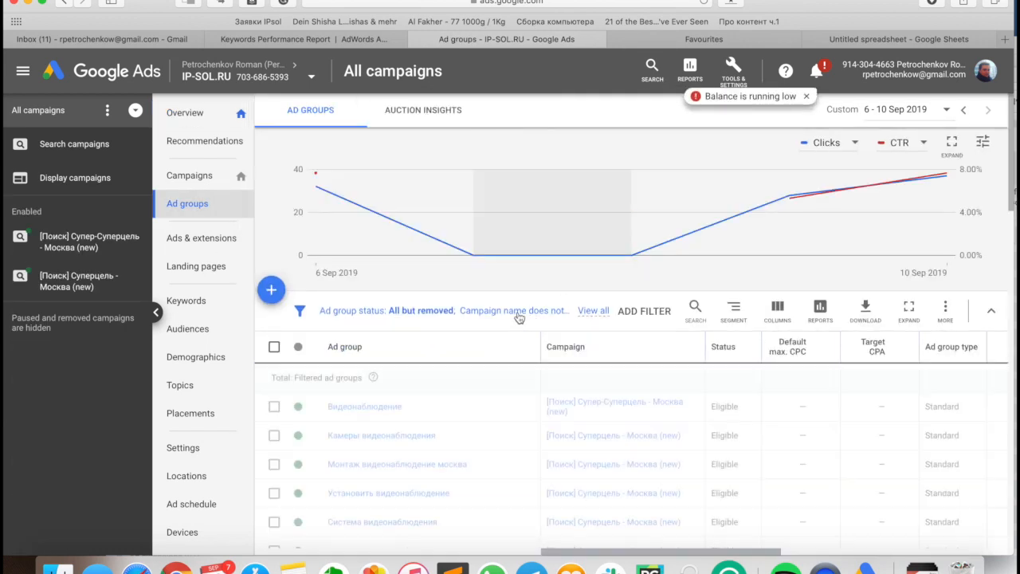
click(516, 311)
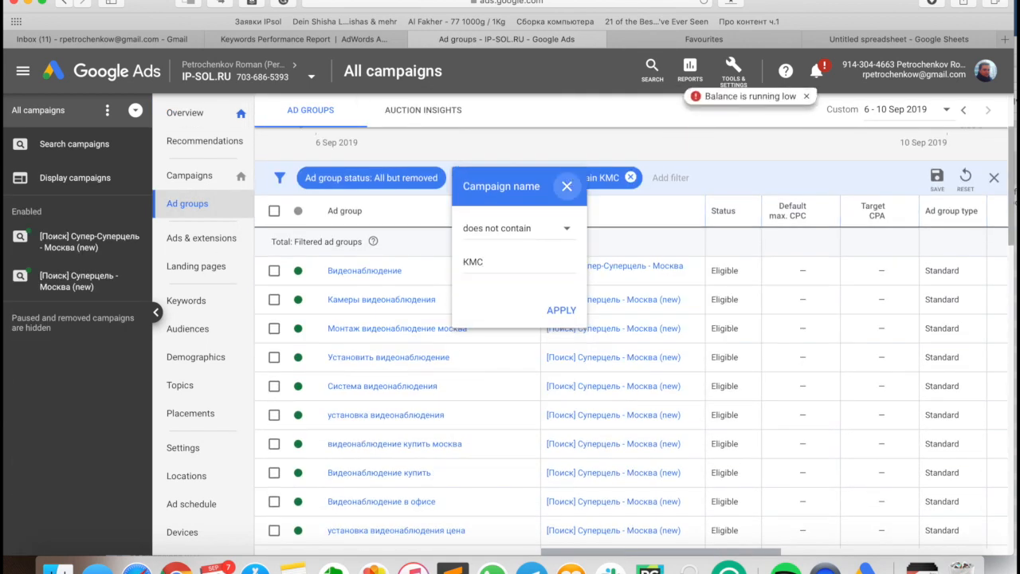
click(567, 185)
scroll(573, 182, up, 3)
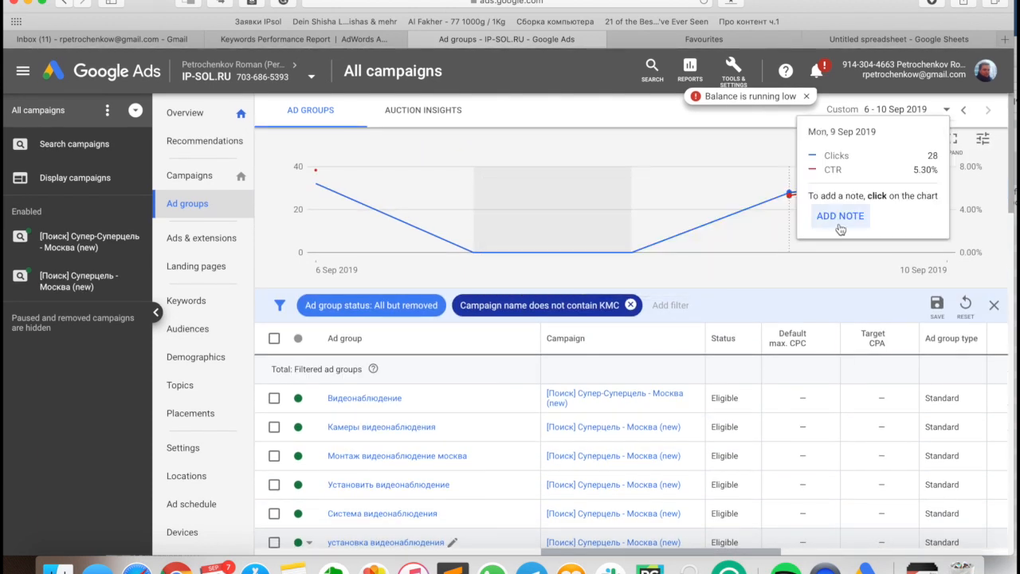
click(839, 220)
key(Escape)
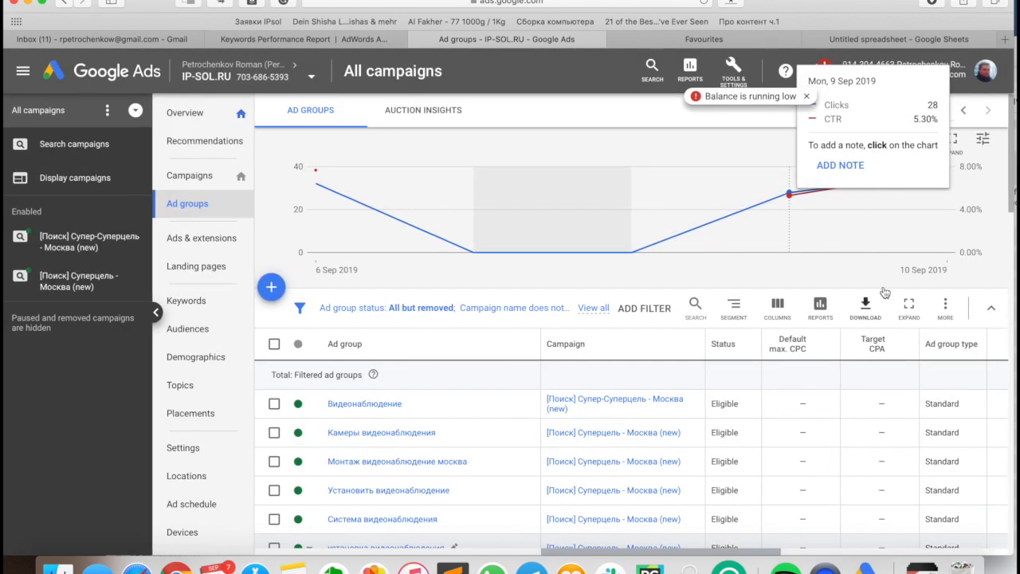
Step: Download the ad group report to Google Sheets in My drive, authorizing the account, and open the resulting sheet
click(866, 305)
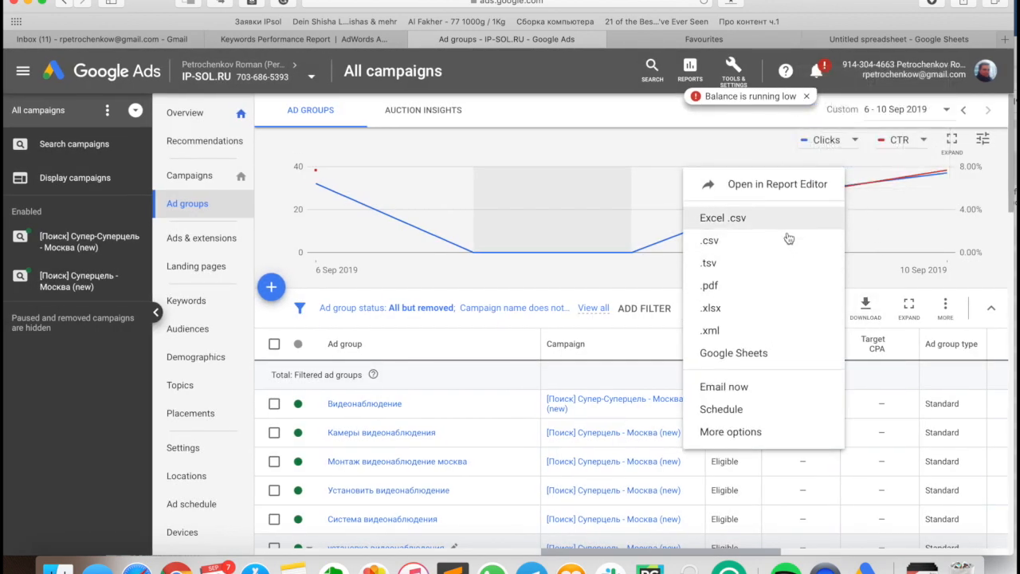
click(770, 353)
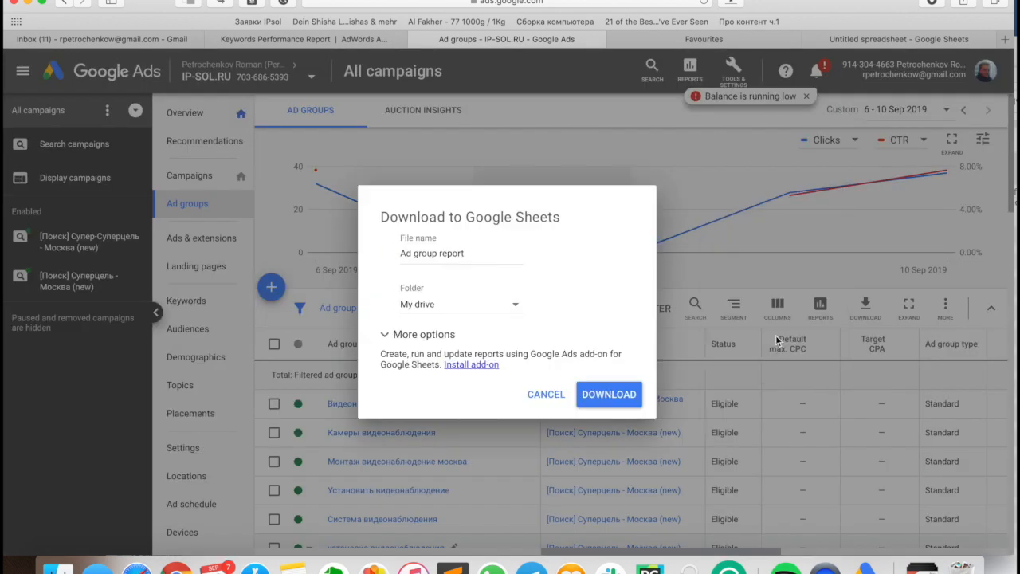
click(604, 398)
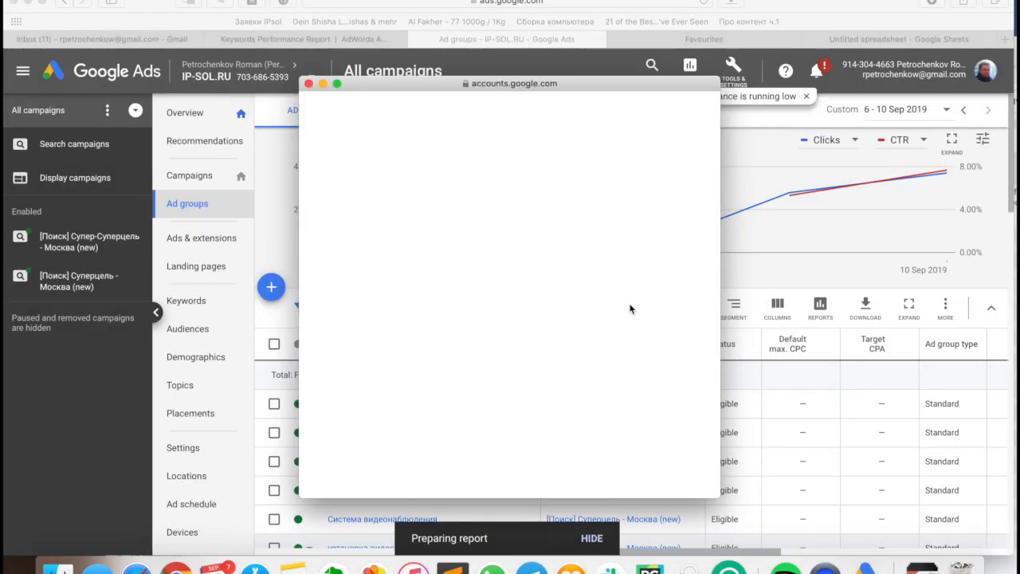
click(563, 275)
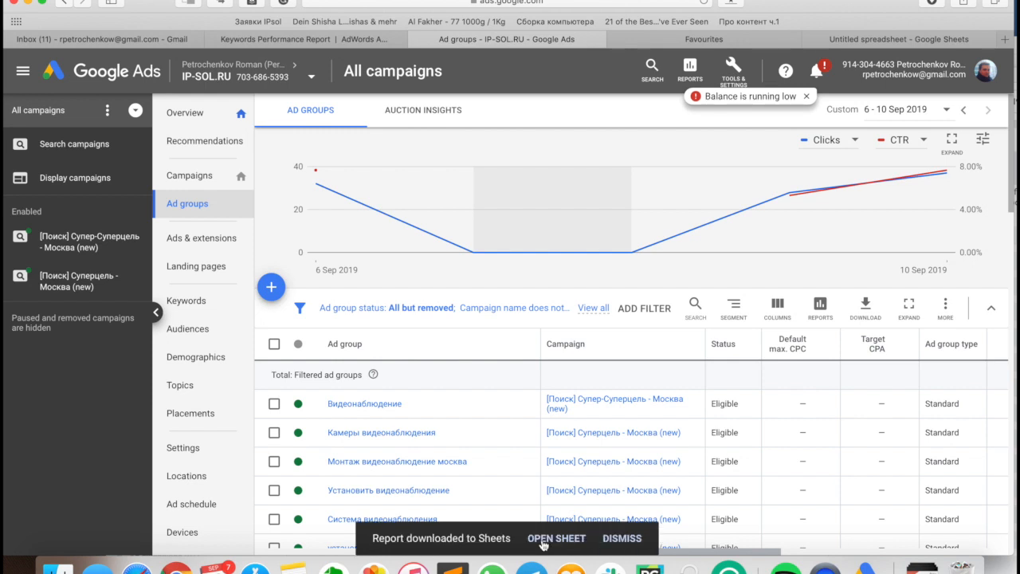
click(541, 539)
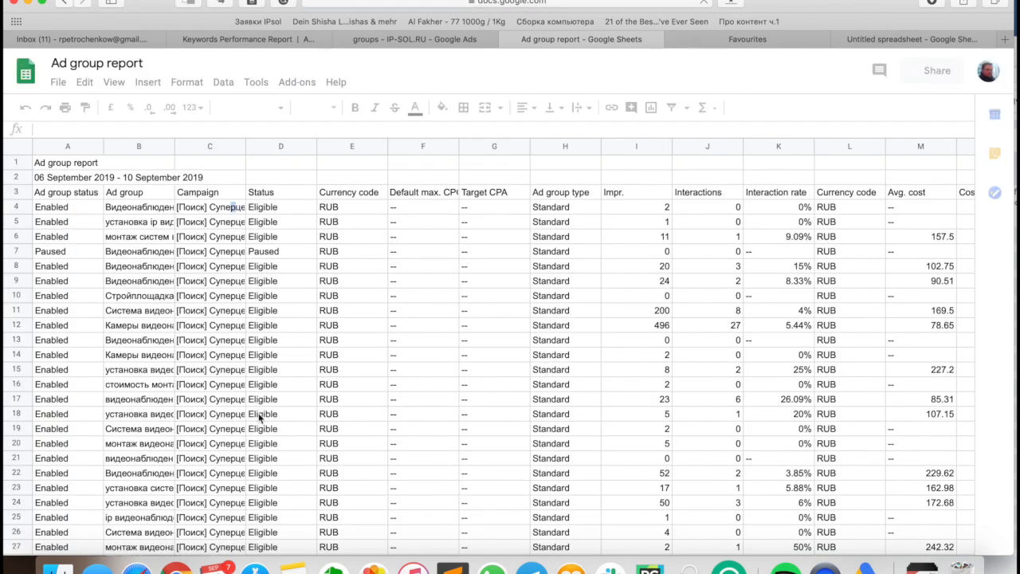
Step: Copy the Ad group and Campaign columns from header row 3 down to row 45 of the report
scroll(258, 416, down, 15)
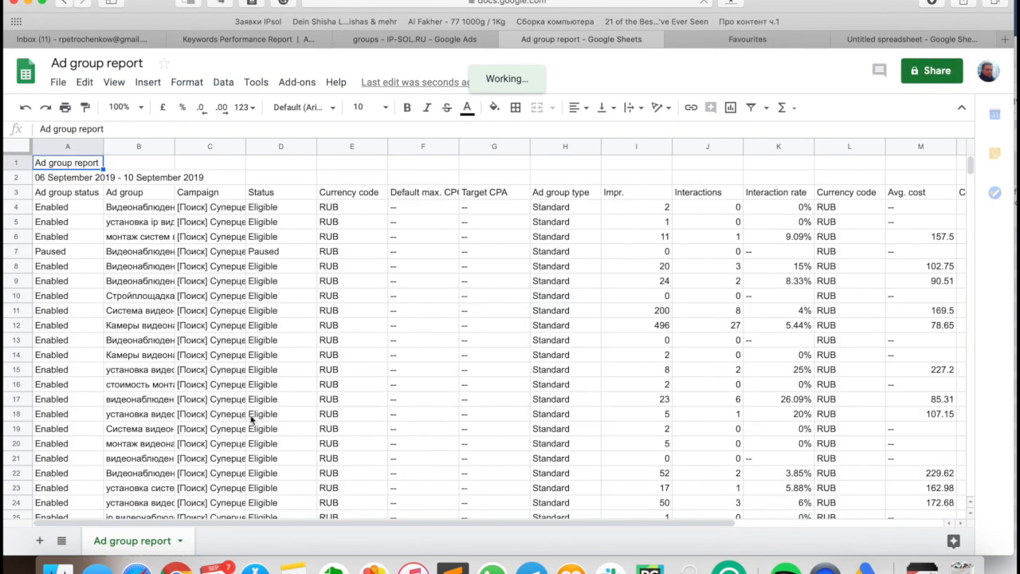
drag(162, 197, 206, 193)
key(ctrl+c)
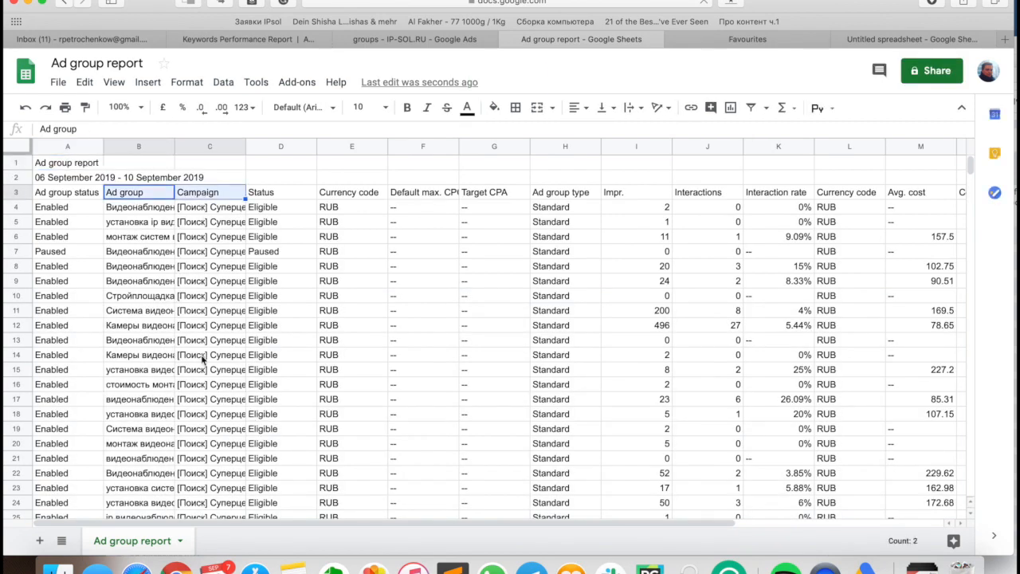
key(super+shift+Down)
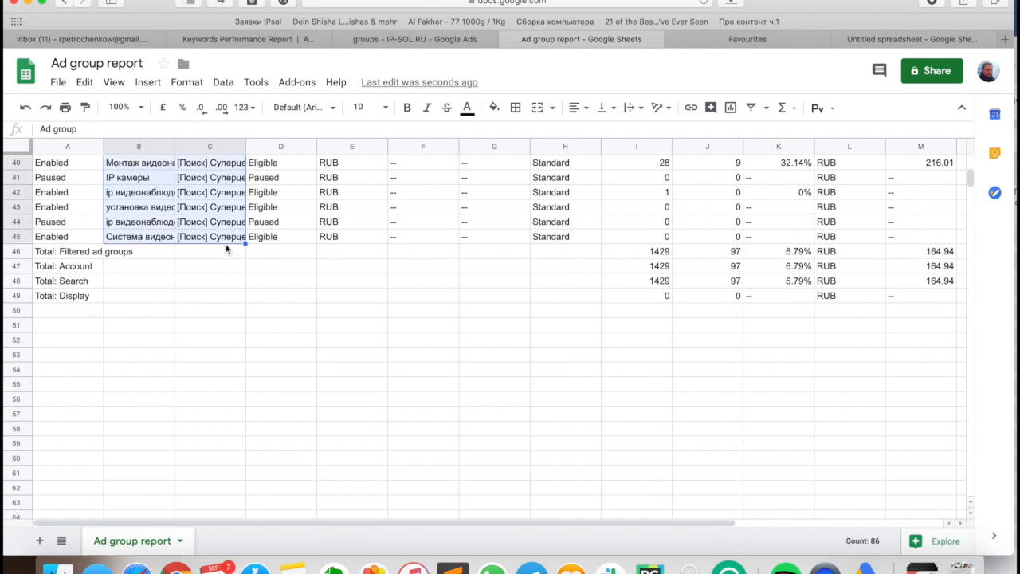
Step: Return to the untitled spreadsheet and rename Sheet1 as Promotion Ext
click(924, 38)
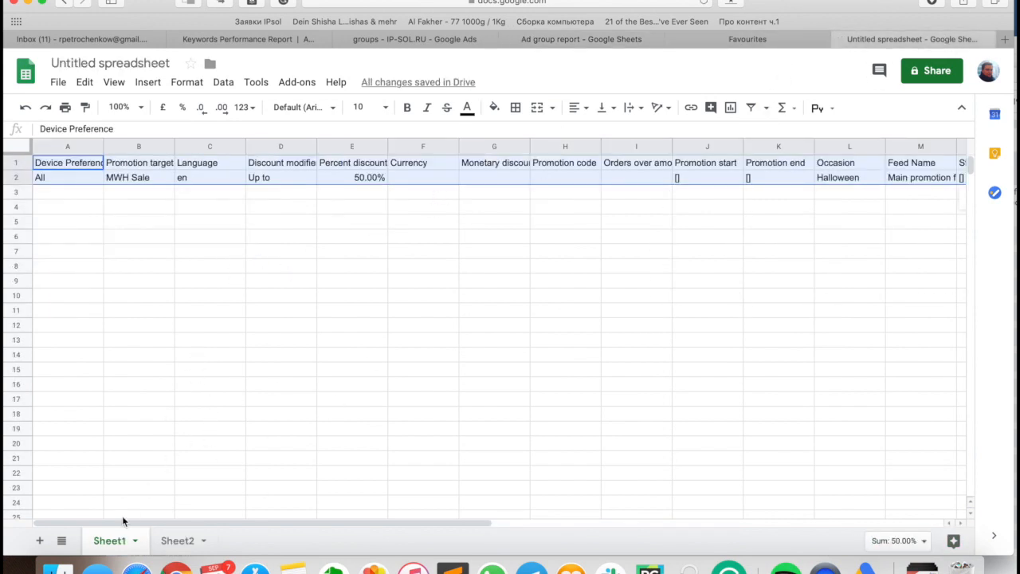
double_click(112, 542)
text(Por)
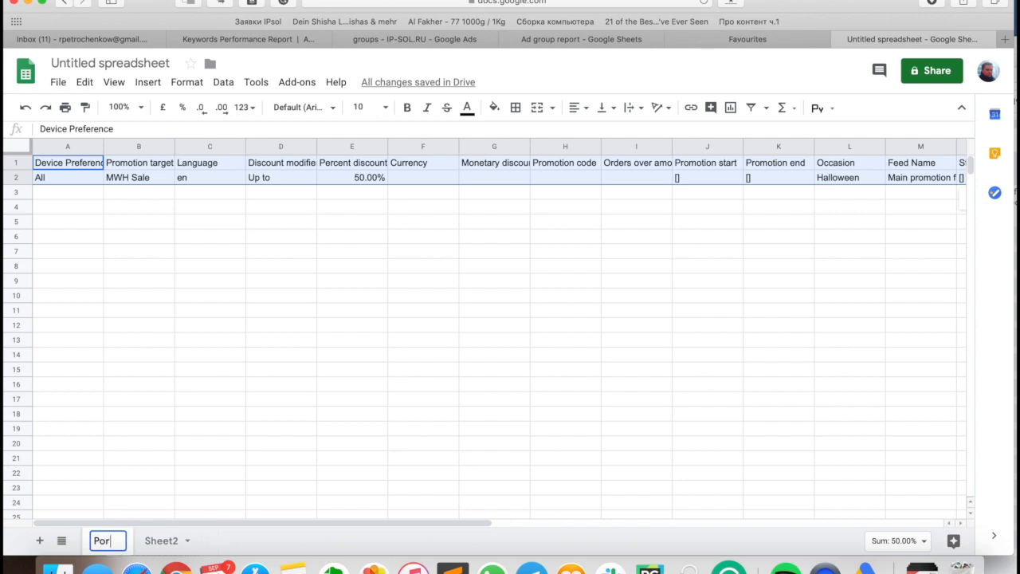
key(BackSpace)
key(BackSpace)
text(romoti)
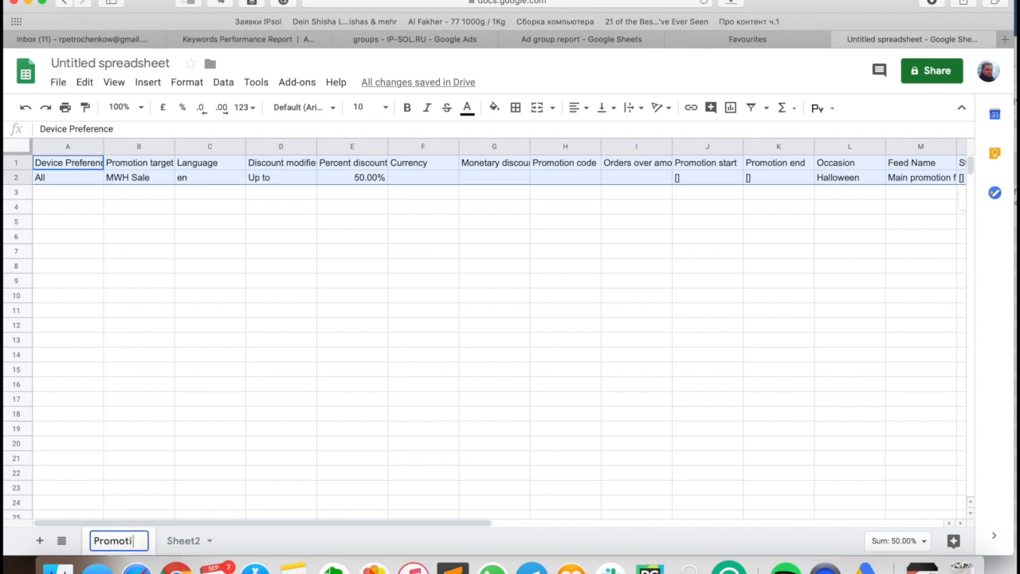
text(on Ext)
key(Return)
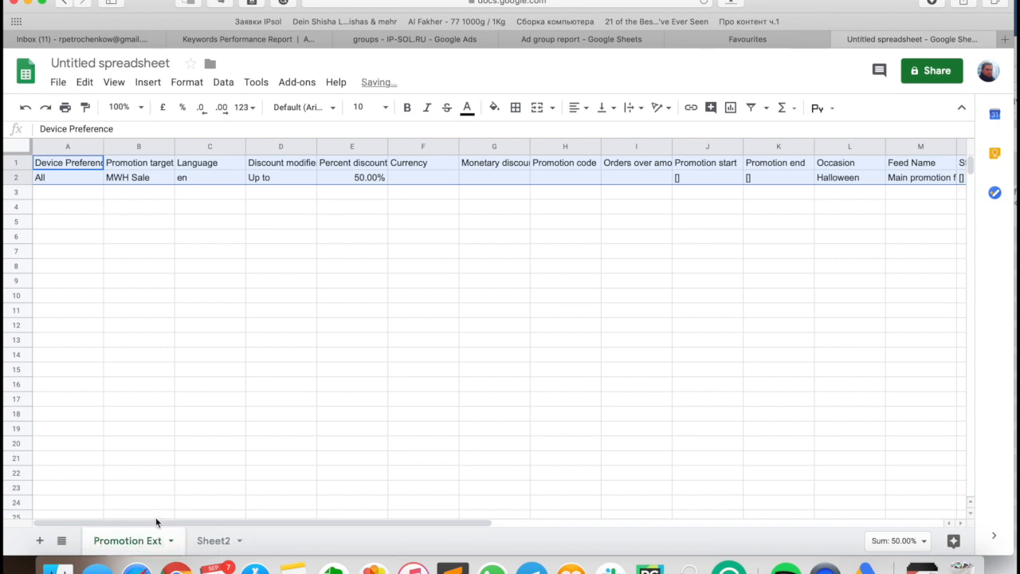
Step: Rename Sheet2 as AdGroups
click(213, 539)
double_click(212, 540)
text(AdGroups)
key(Return)
Step: Paste the copied ad group and campaign columns into the AdGroups sheet starting at cell A1
click(198, 473)
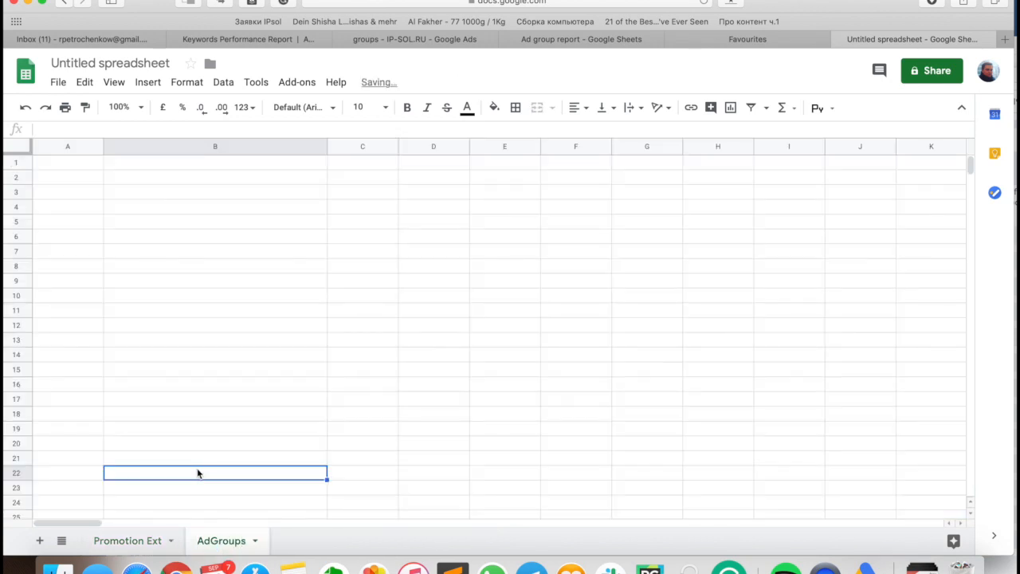
click(68, 163)
key(ctrl+v)
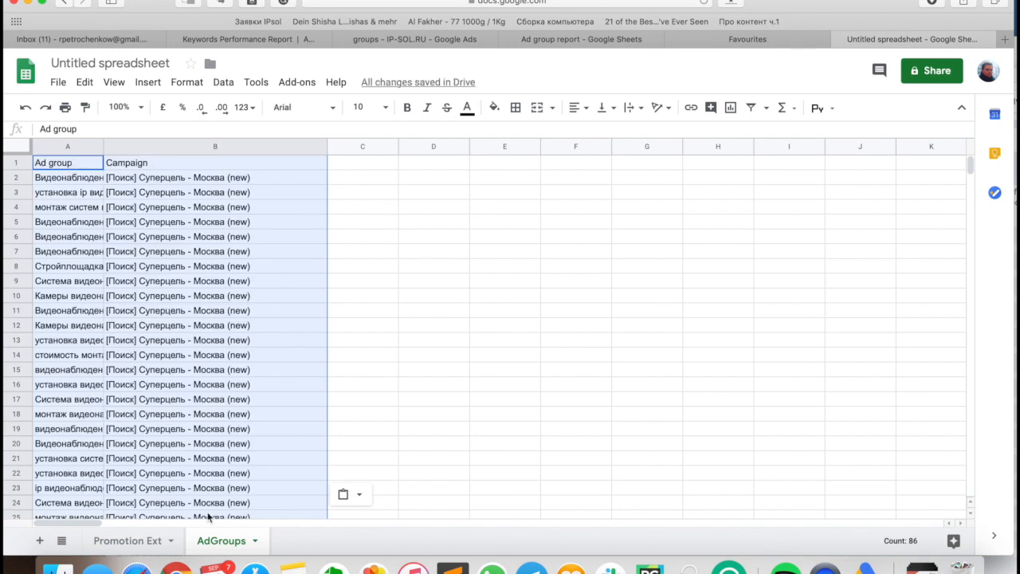
Step: Copy the headers and sample row from the Promotion Ext sheet into the AdGroups sheet, starting at cell C1
click(150, 542)
click(209, 207)
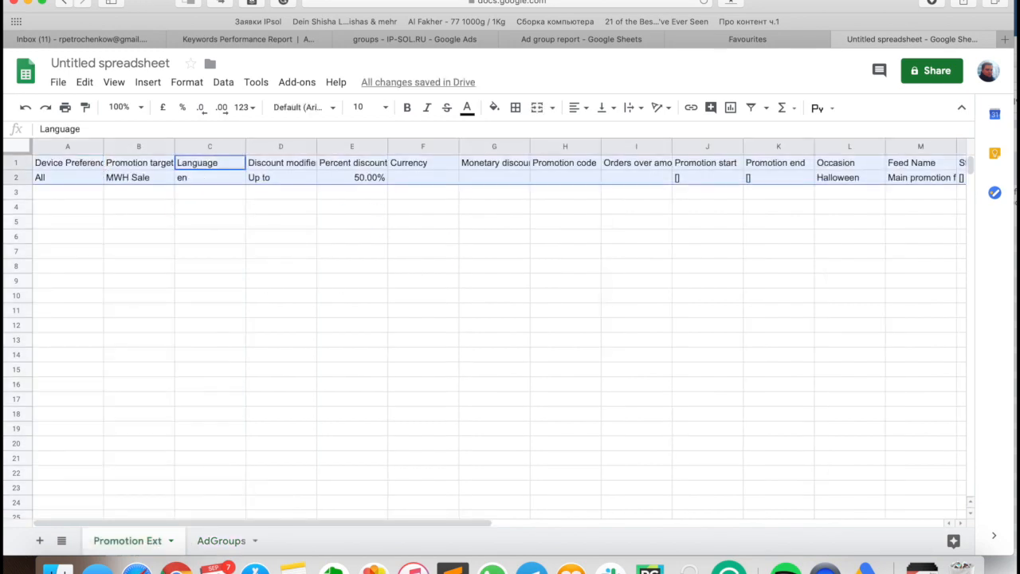
click(223, 541)
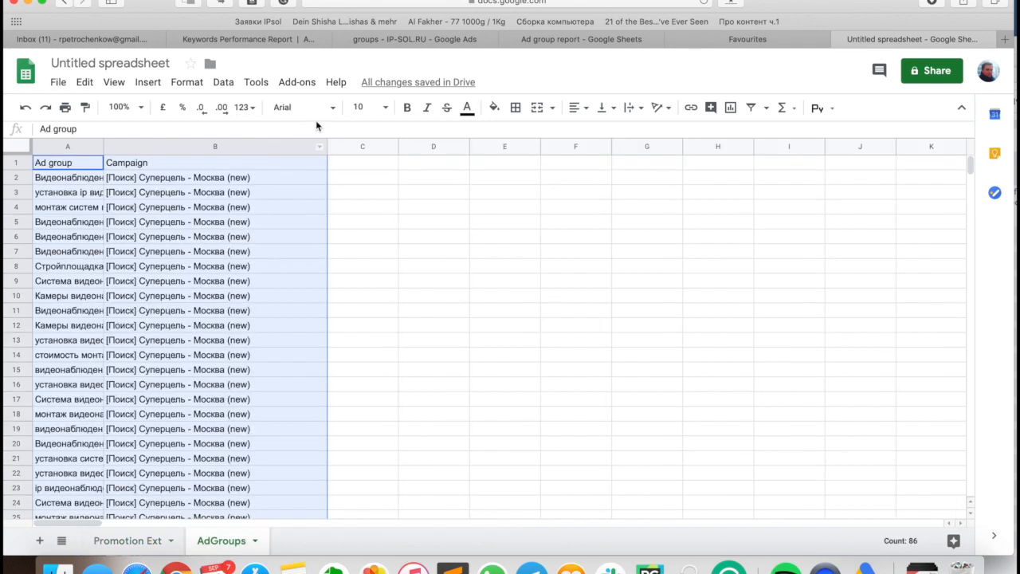
click(342, 169)
key(super+v)
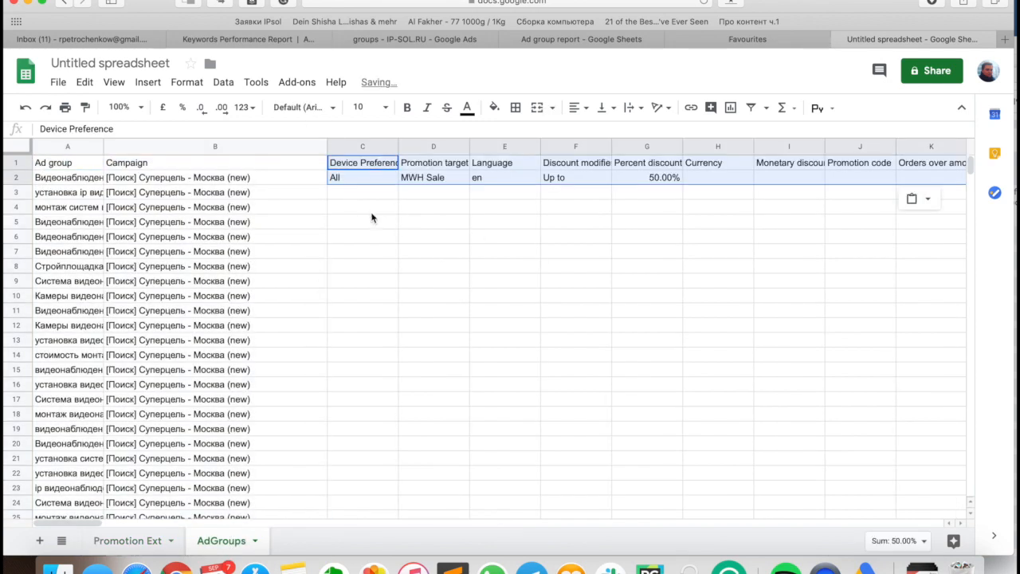
Step: Copy the sample promotion values in row 2 of AdGroups, from Device Preference through Comment (C2:Y2)
click(379, 180)
scroll(473, 196, right, 10)
scroll(728, 188, right, 5)
shift+click(648, 182)
scroll(649, 183, left, 15)
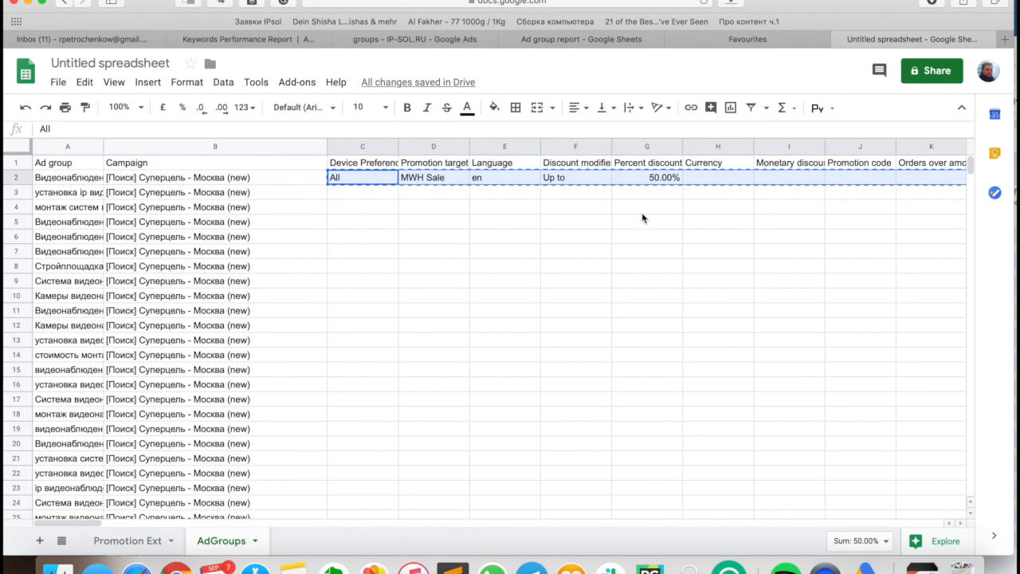
scroll(642, 217, down, 20)
scroll(642, 217, up, 10)
scroll(669, 286, right, 2)
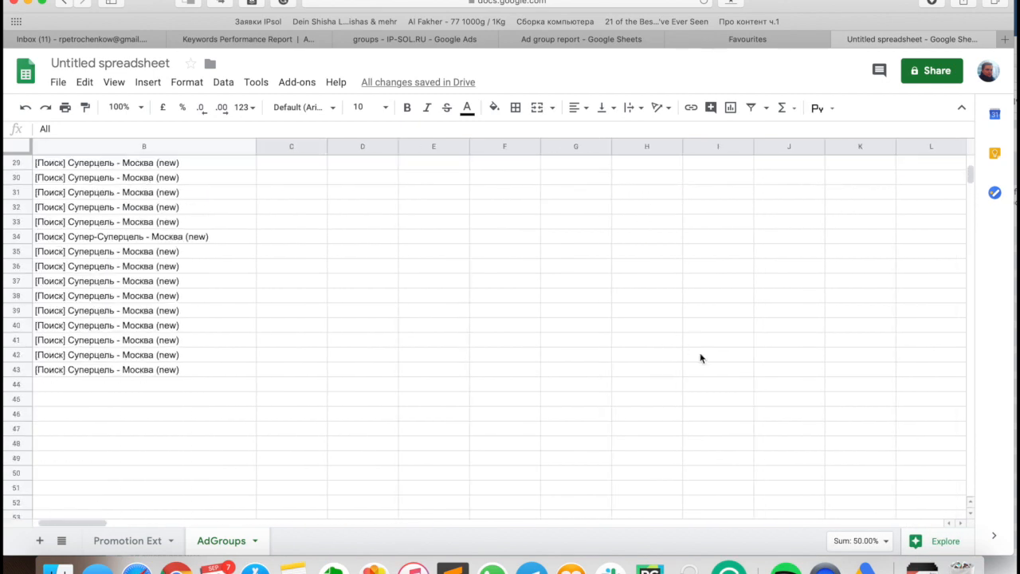
shift+click(686, 383)
shift+click(706, 370)
scroll(728, 373, right, 10)
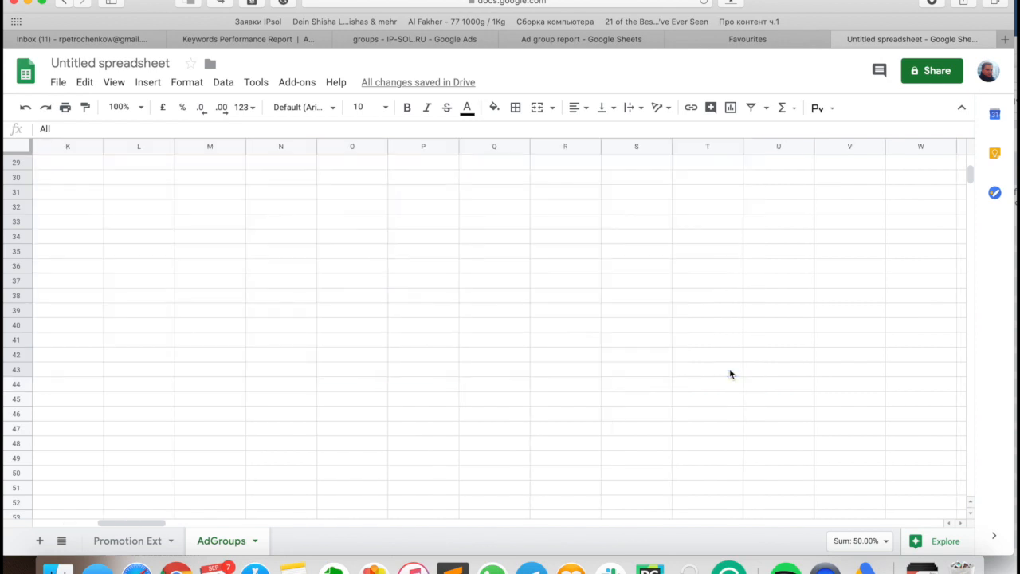
scroll(730, 374, up, 10)
scroll(729, 373, left, 10)
click(375, 180)
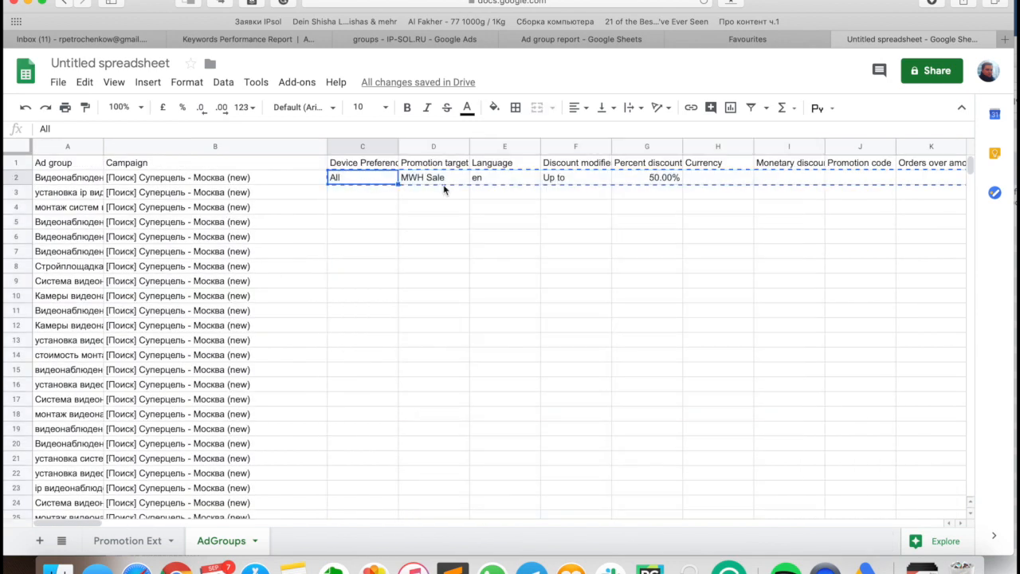
scroll(717, 184, right, 15)
shift+click(597, 184)
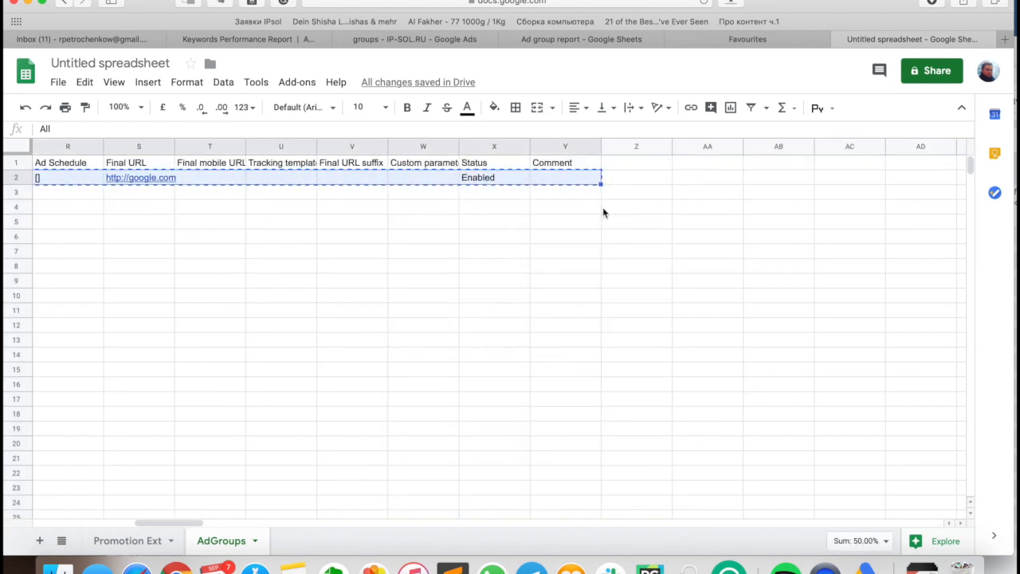
scroll(610, 246, left, 15)
scroll(610, 246, down, 10)
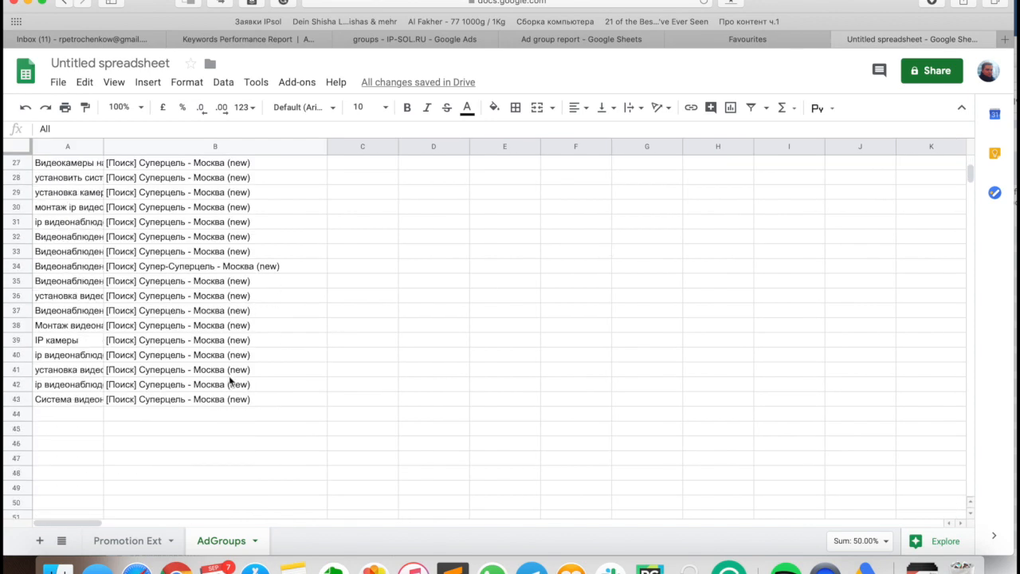
click(21, 401)
click(363, 399)
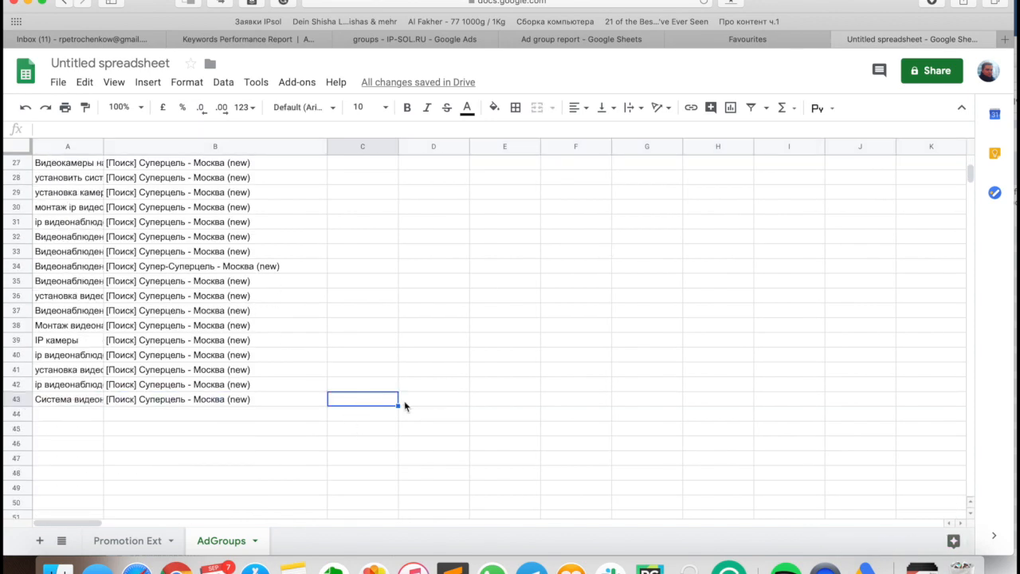
Step: Paste the copied promotion values into every ad group row, filling the range C2:Y43
scroll(420, 327, up, 10)
scroll(419, 326, right, 2)
click(284, 180)
scroll(330, 194, right, 12)
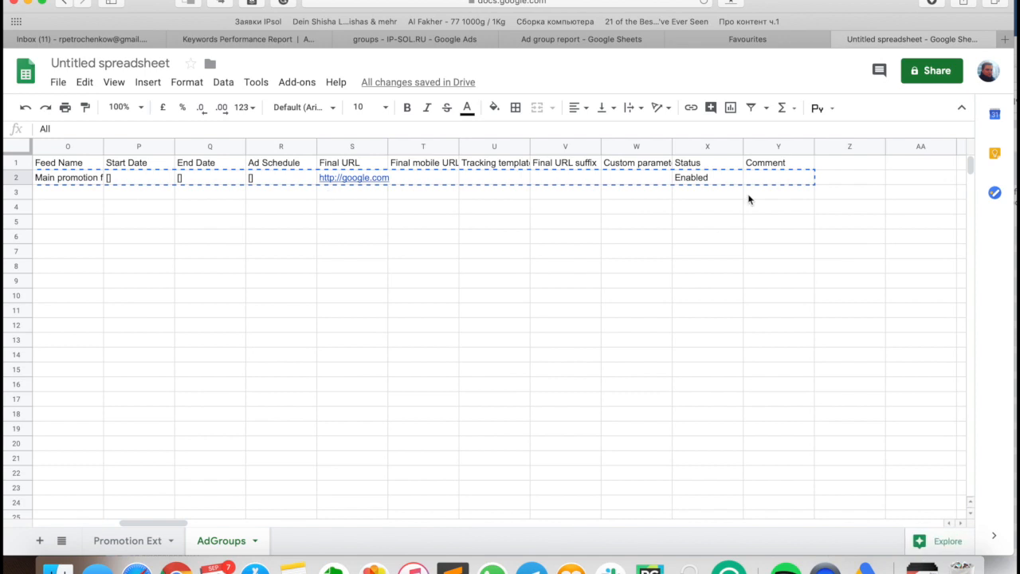
scroll(766, 261, down, 1)
scroll(766, 260, up, 2)
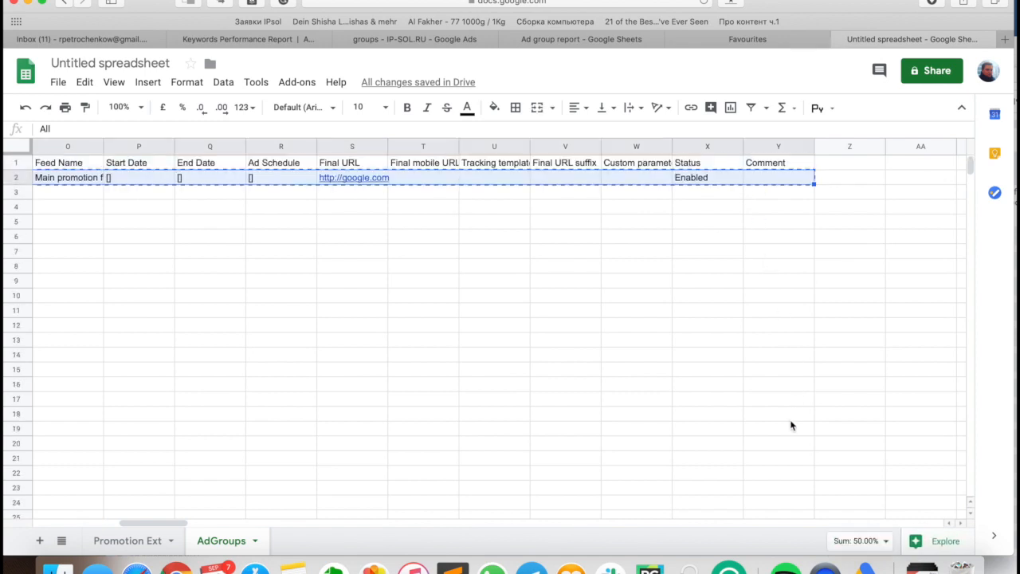
shift+click(790, 420)
scroll(790, 422, down, 5)
shift+click(788, 429)
scroll(786, 421, down, 3)
shift+click(785, 421)
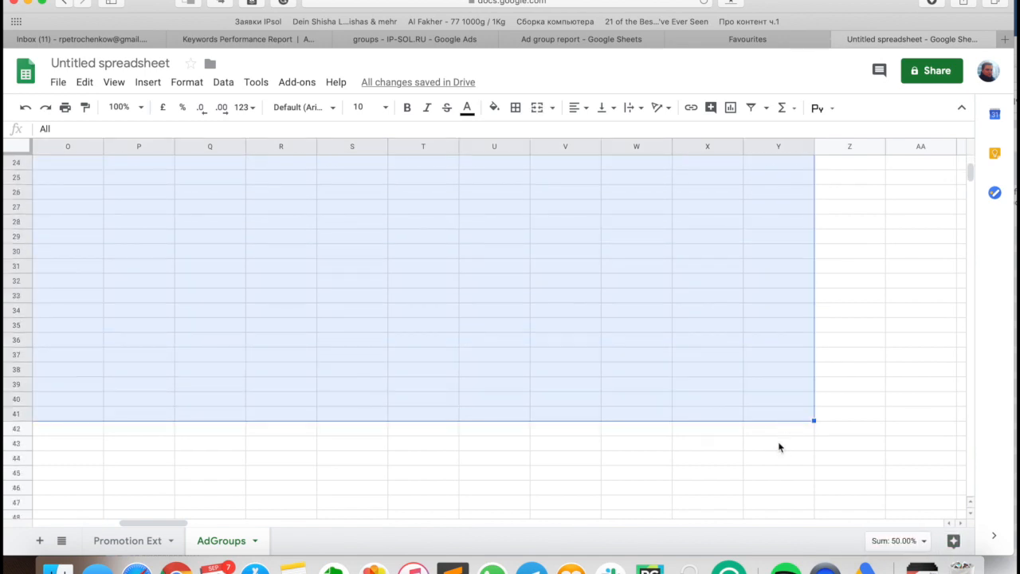
shift+click(778, 448)
key(super+v)
scroll(722, 343, up, 8)
scroll(722, 343, left, 12)
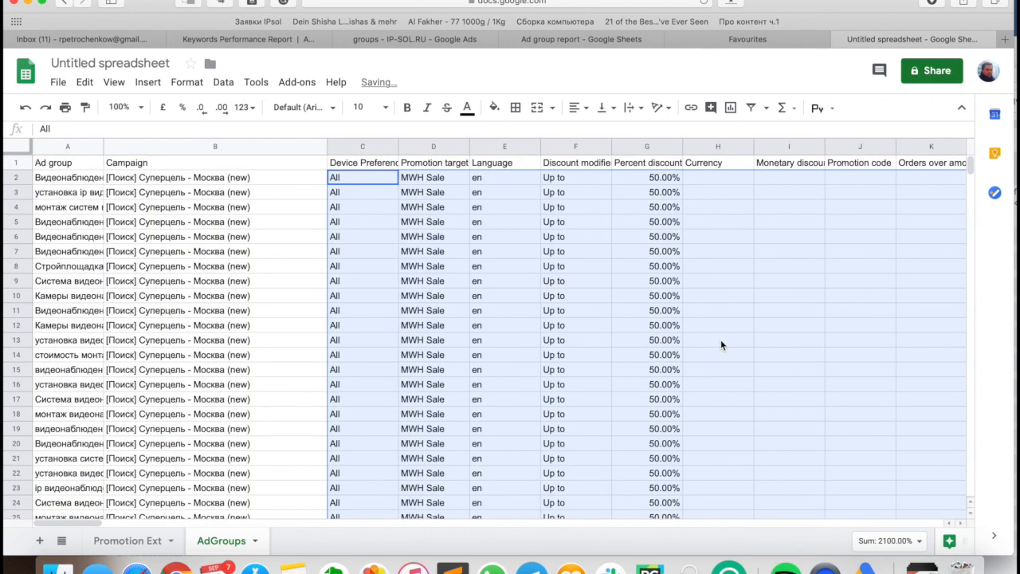
Step: Copy the whole AdGroups table, including its headers, and switch to Google Ads Editor
click(510, 252)
key(super+a)
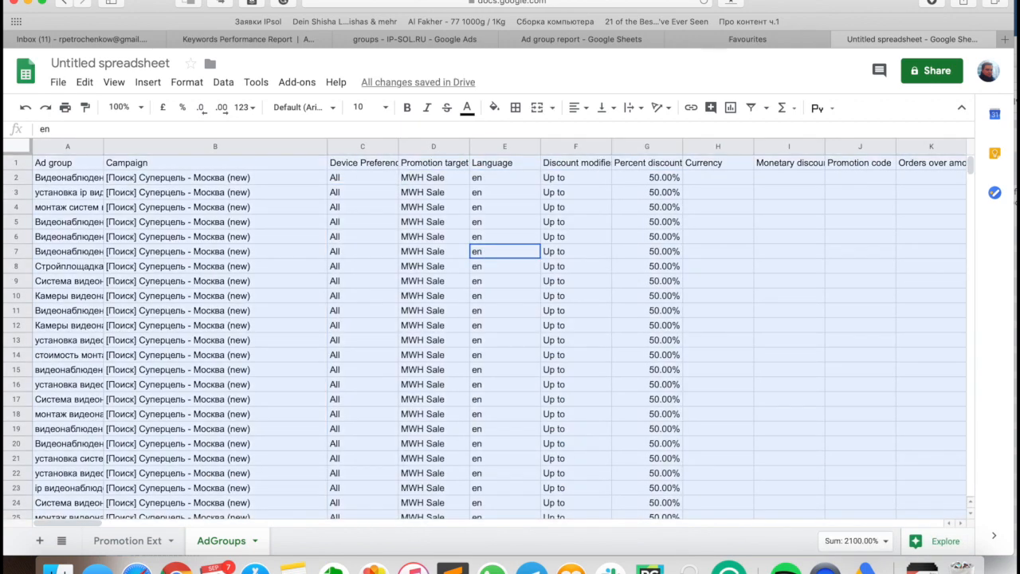
key(super+Tab)
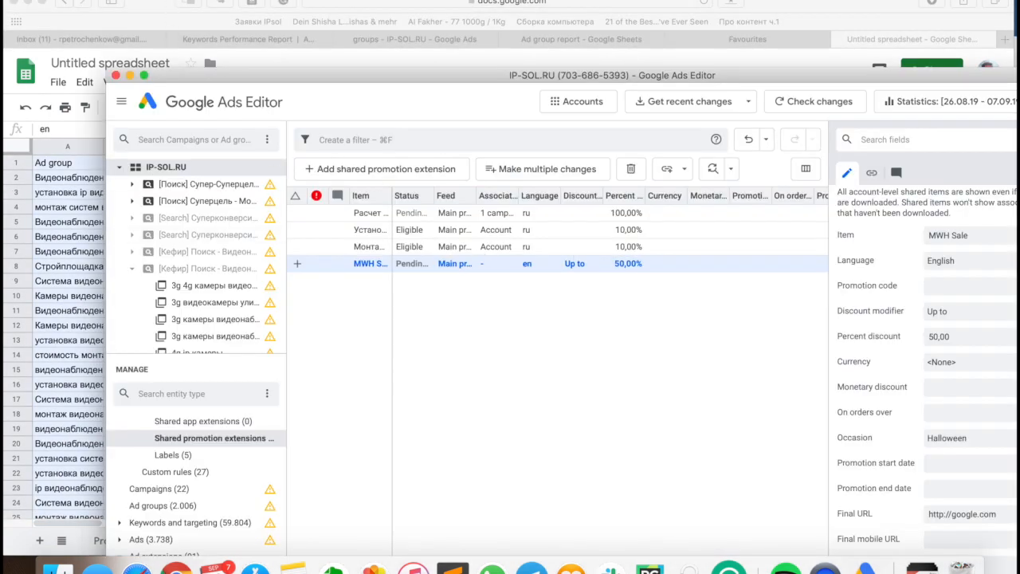
Step: Import the copied table as pasted text with the Add or update action, process it and finish to review the changes
click(166, 1)
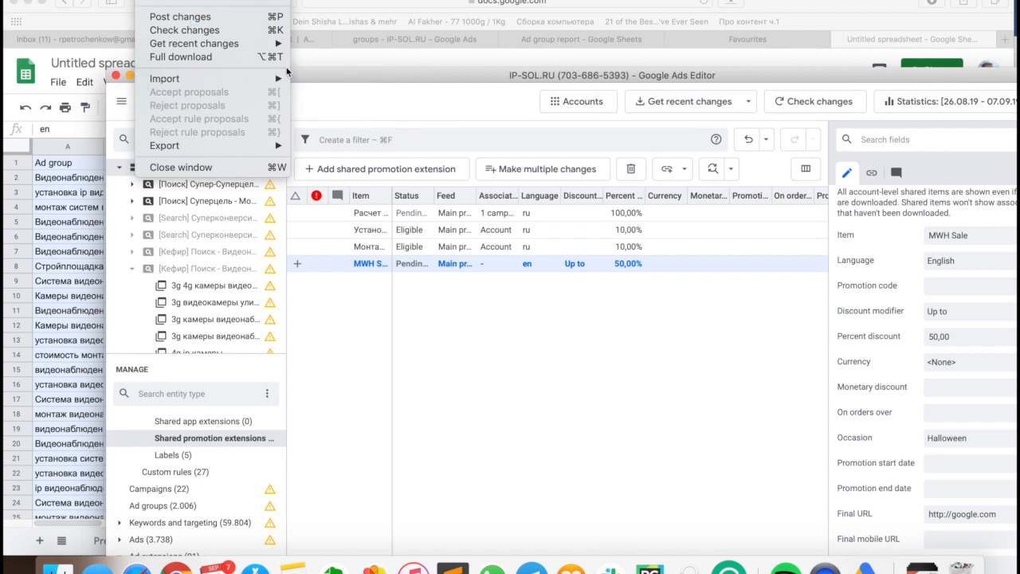
mouse_move(268, 79)
click(341, 93)
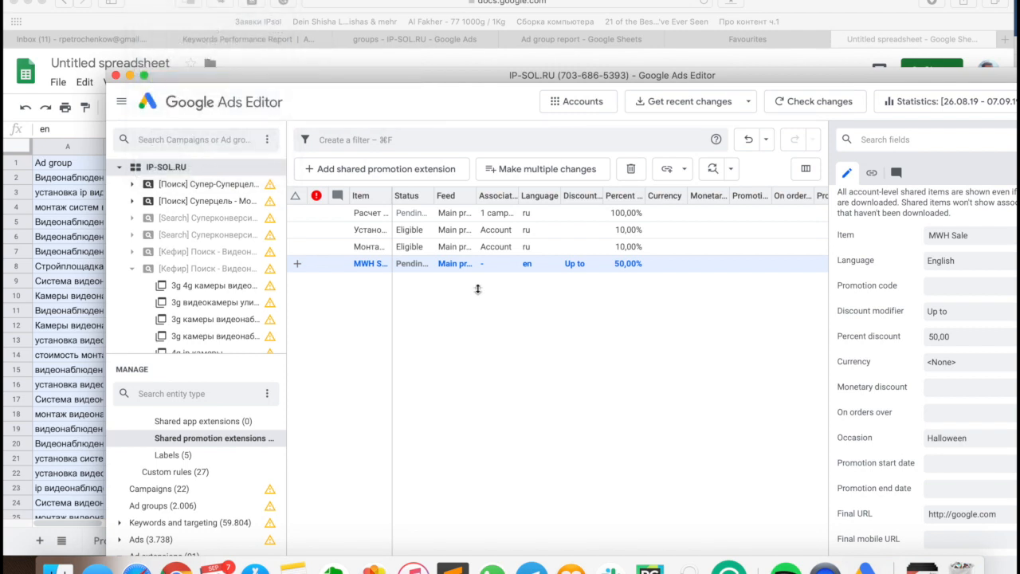
key(super+v)
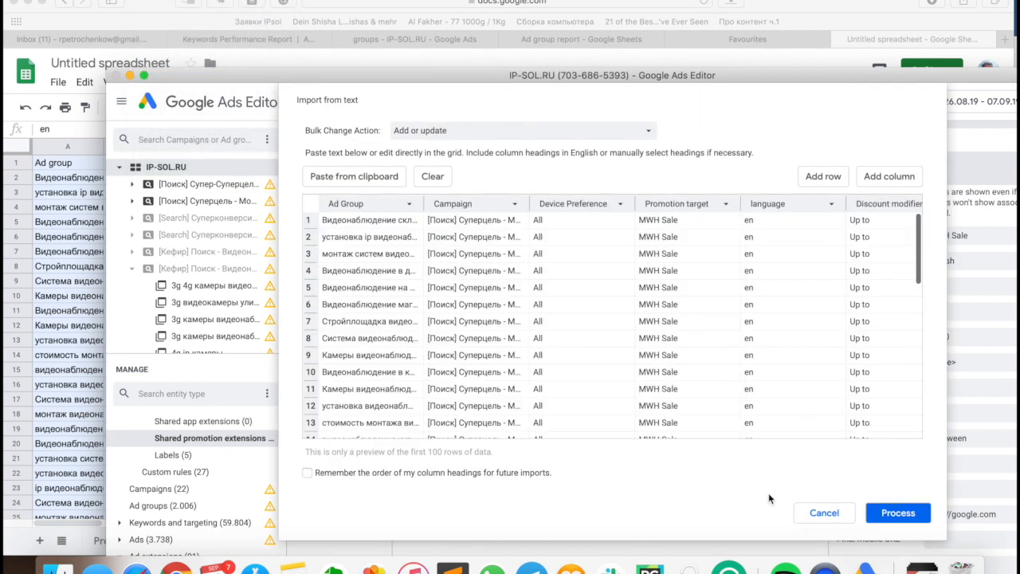
click(899, 514)
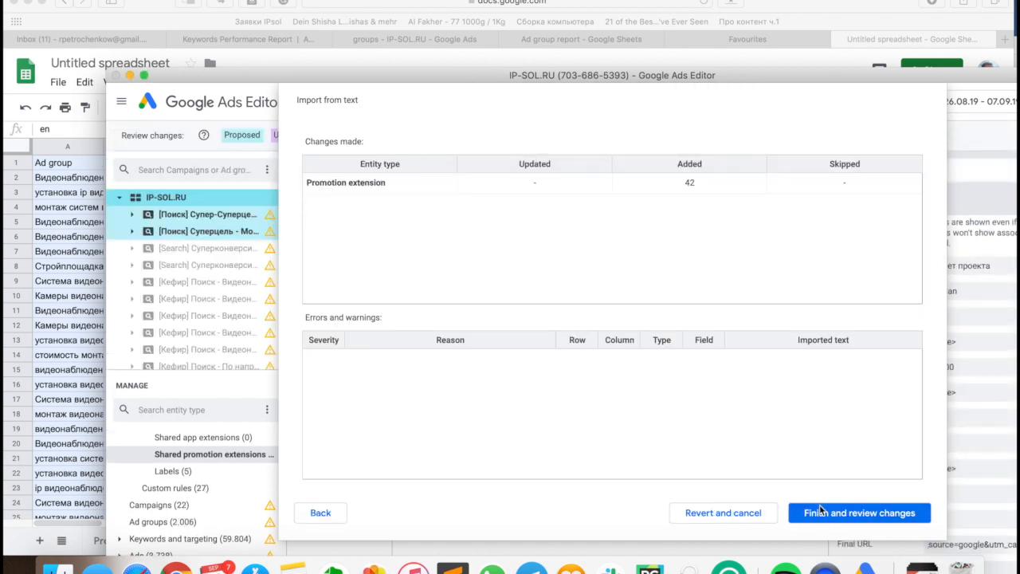
click(819, 511)
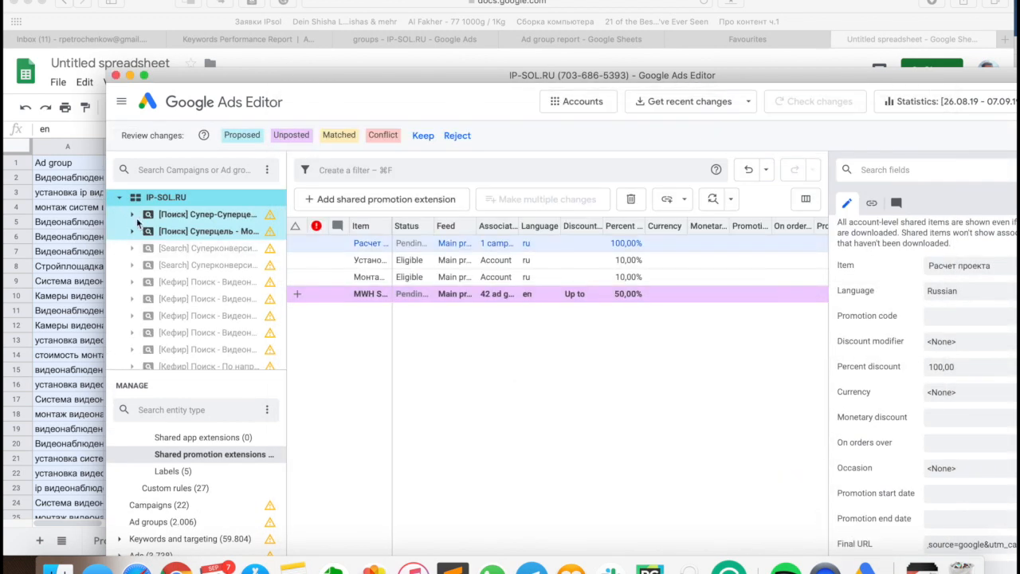
Step: Expand the two highlighted [Поиск] Суперцель campaigns in the account tree and examine which ad groups have proposed changes
click(133, 215)
click(206, 231)
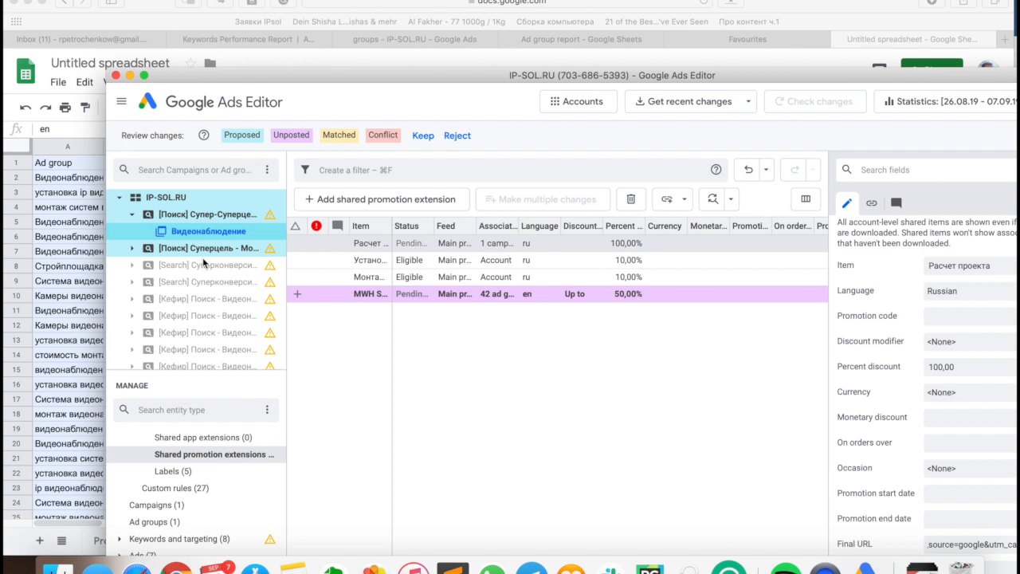
click(133, 250)
scroll(199, 351, down, 10)
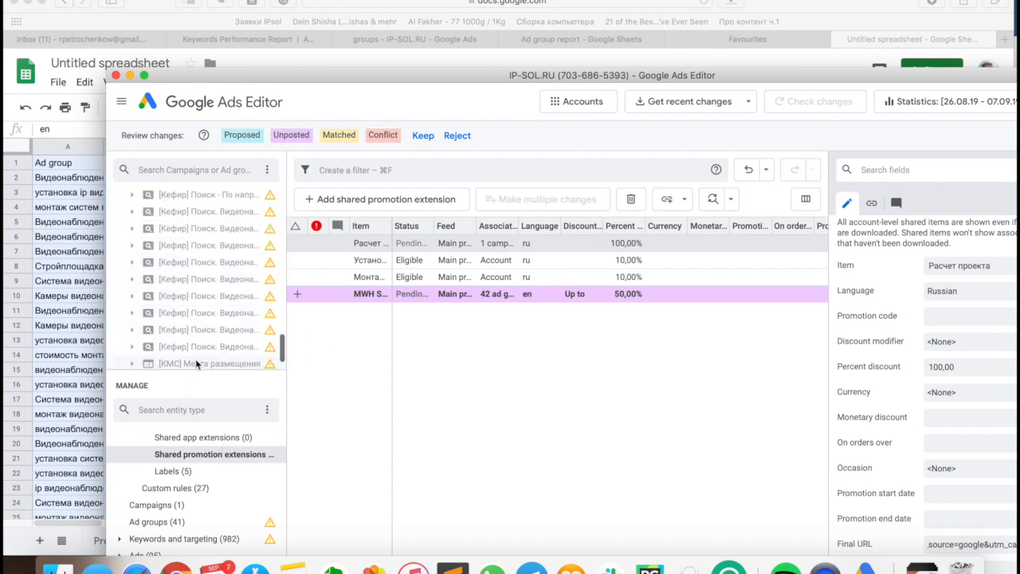
scroll(211, 319, up, 10)
scroll(212, 323, down, 5)
Step: Keep all the proposed promotion extension changes and shift the editor window to uncover its remaining controls
drag(562, 79, 495, 74)
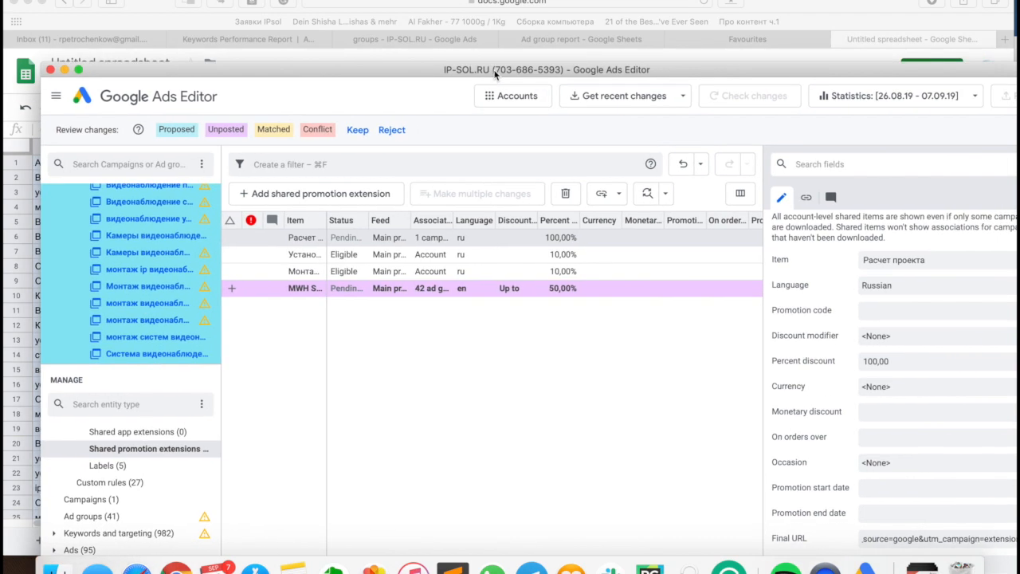
click(355, 130)
drag(599, 69, 483, 55)
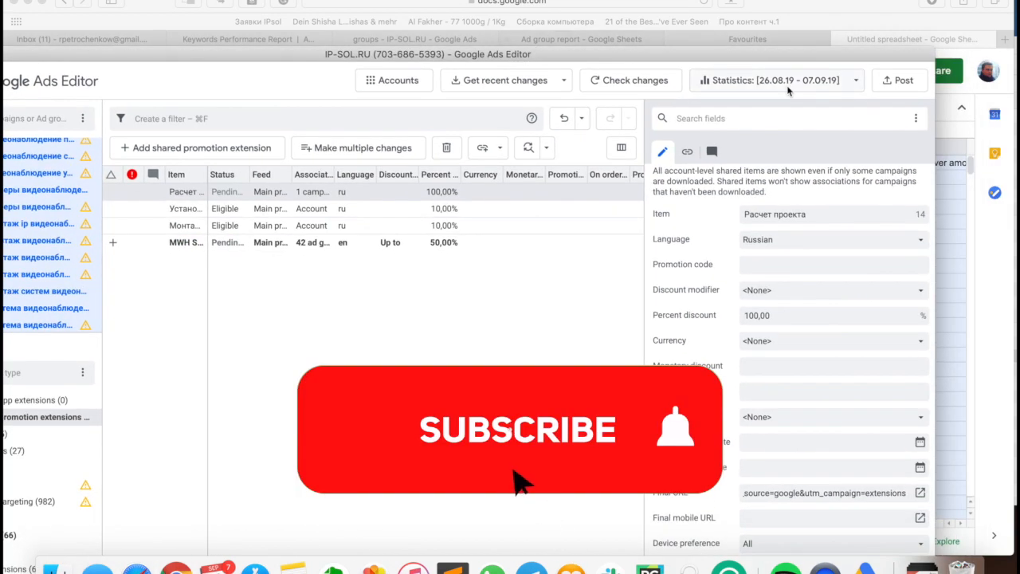